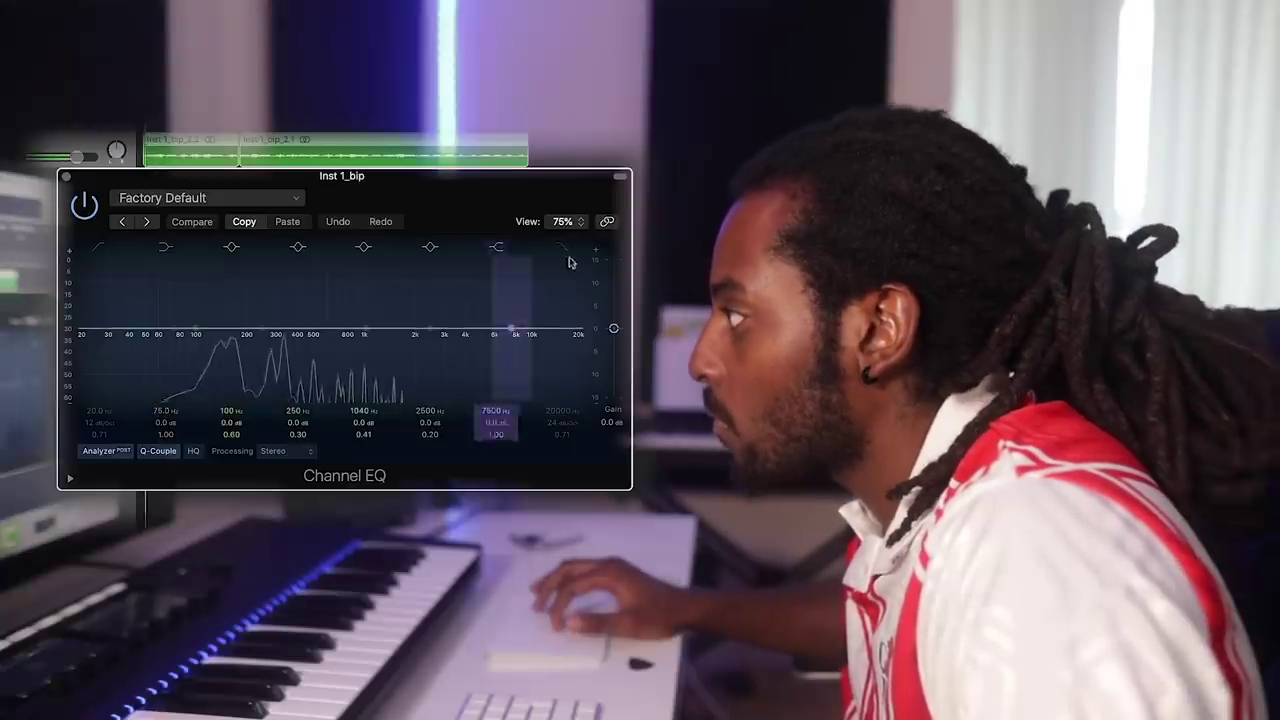
Step: Lower the high-cut frequency in the Channel EQ of the Inst 1_bip track
{"action": "left_click_drag", "start_coordinate": [560, 340], "coordinate": [520, 344]}
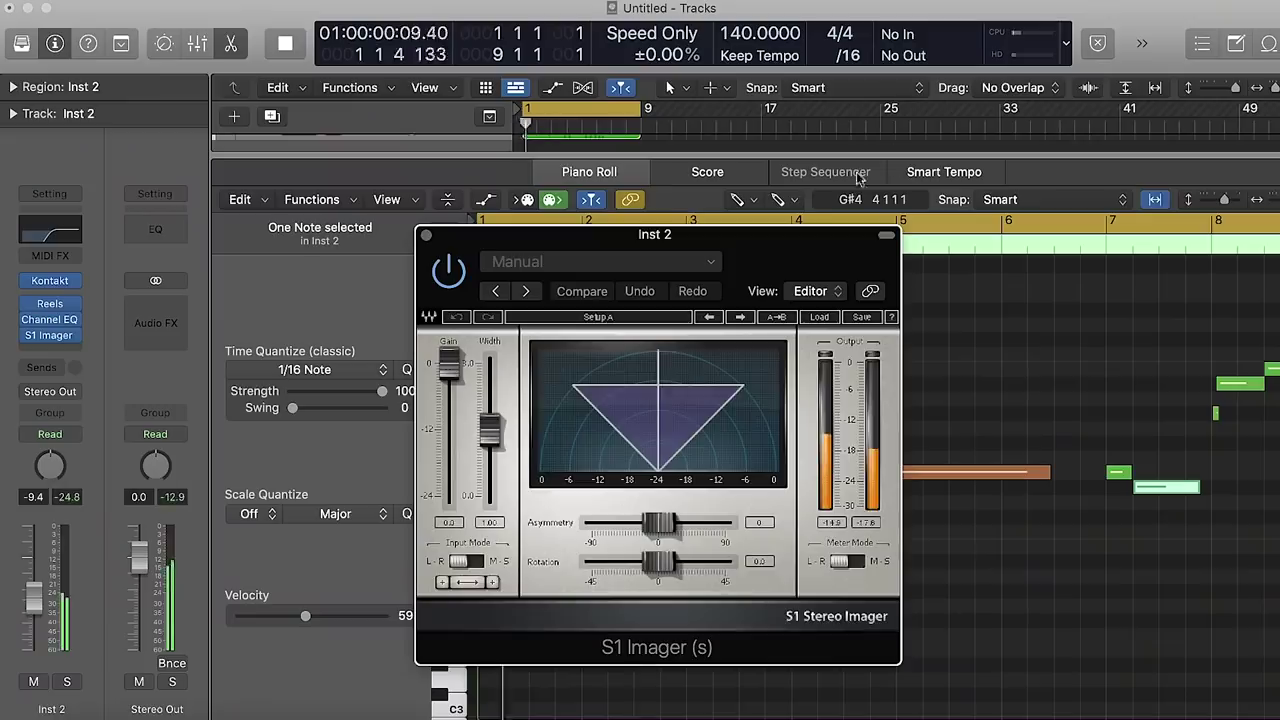
Step: Set the S1 Imager width on Inst 2 to 2.88 and shift its asymmetry slightly to the negative side
{"action": "left_click_drag", "start_coordinate": [785, 258], "coordinate": [786, 196]}
{"action": "left_click_drag", "start_coordinate": [489, 368], "coordinate": [489, 345]}
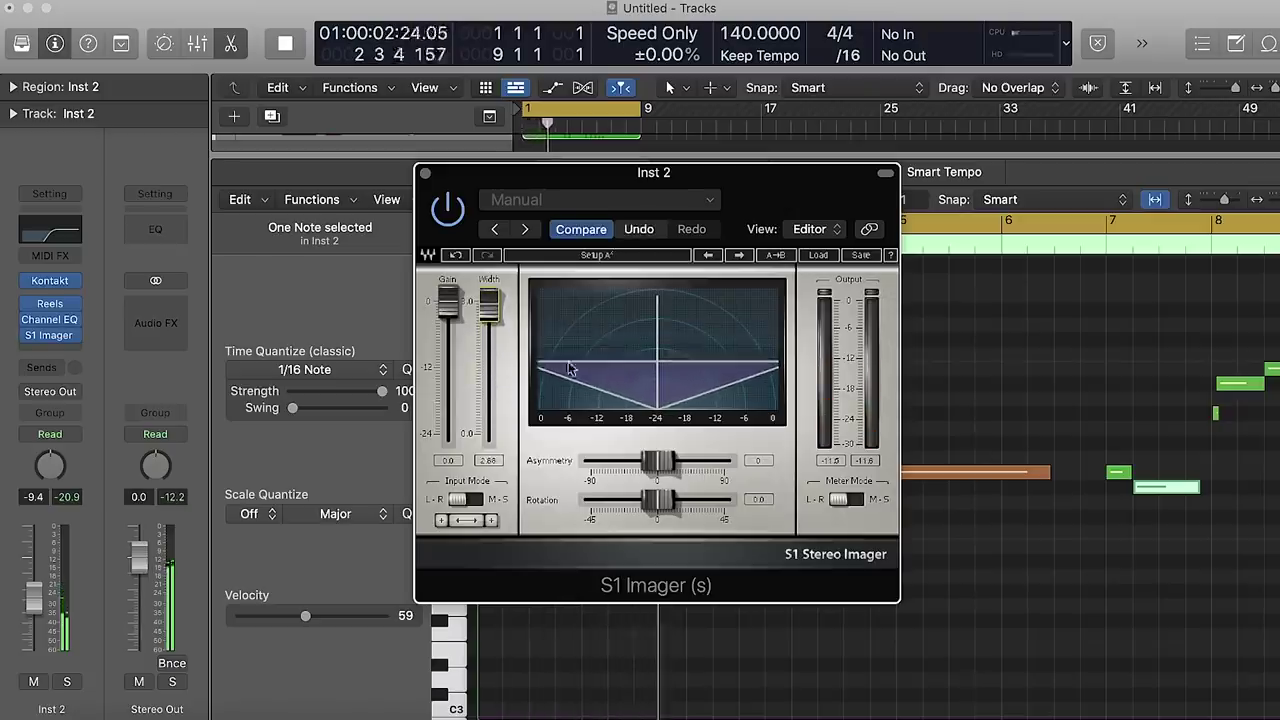
{"action": "left_click_drag", "start_coordinate": [663, 461], "coordinate": [651, 461]}
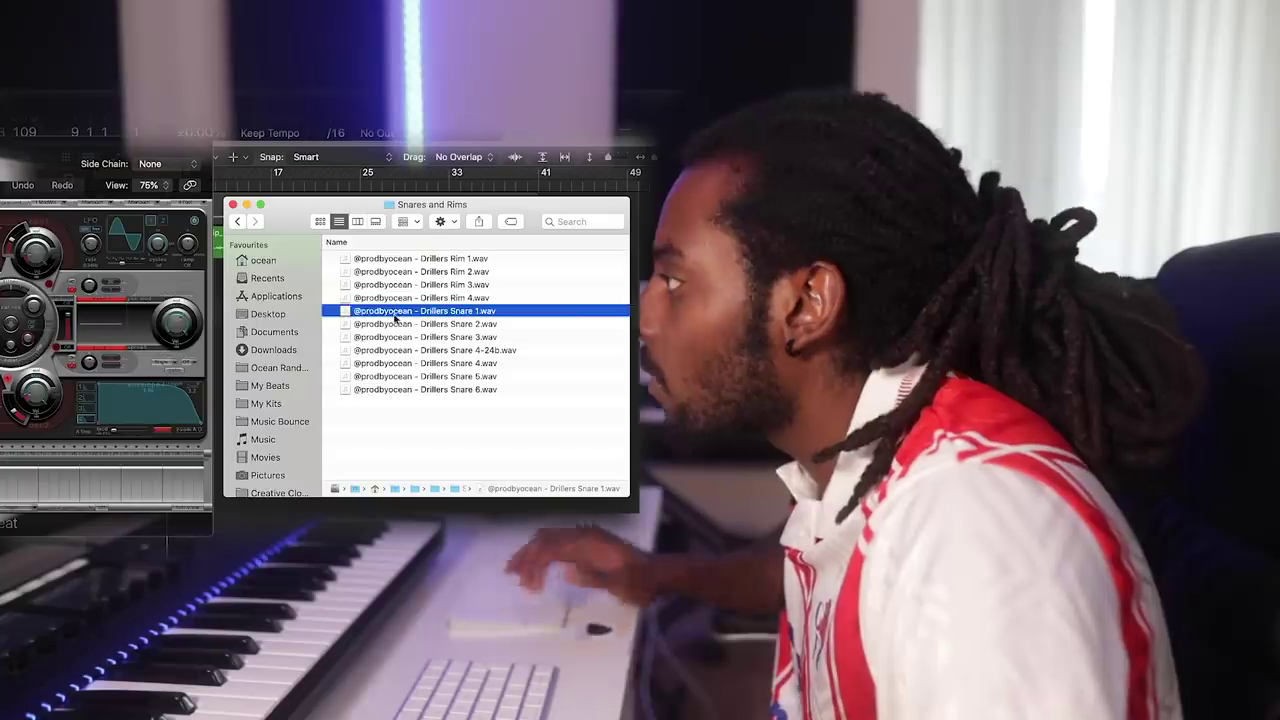
Step: Audition the Drillers Snare samples from Snare 1 to Snare 4 in the Snares and Rims folder
{"action": "key", "text": "space"}
{"action": "key", "text": "Down"}
{"action": "key", "text": "Down"}
{"action": "key", "text": "Down"}
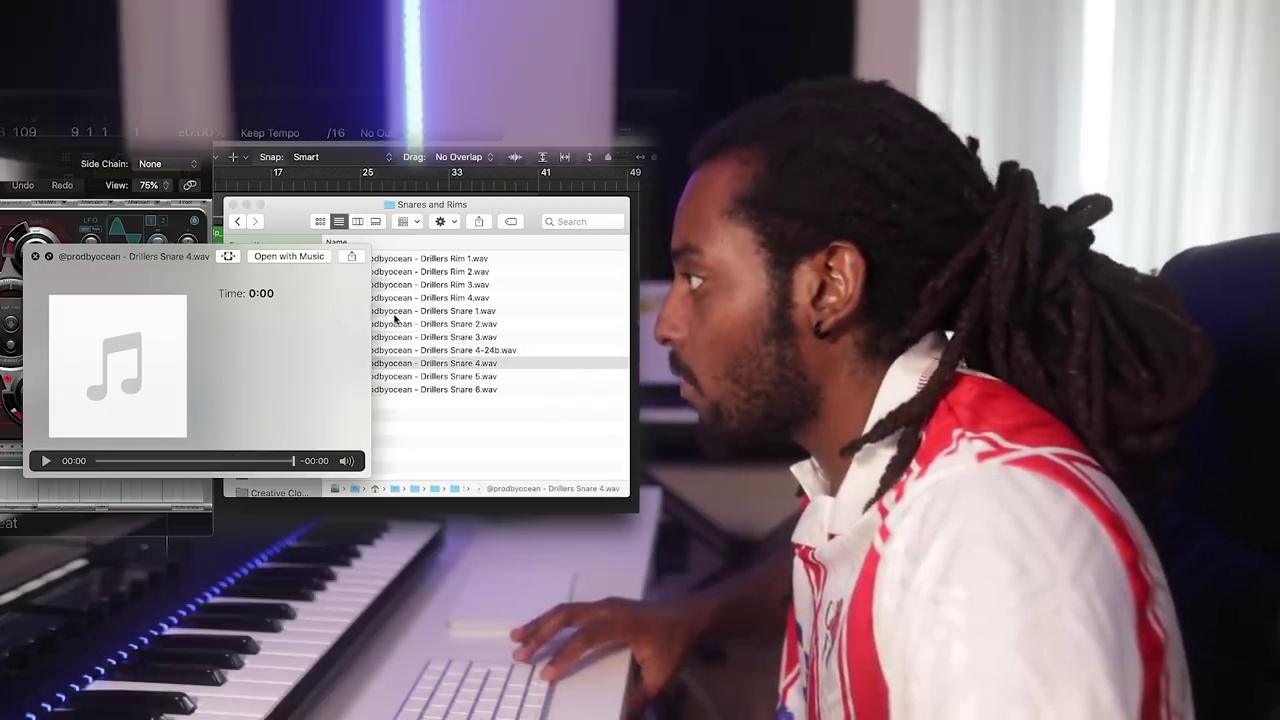
{"action": "key", "text": "space"}
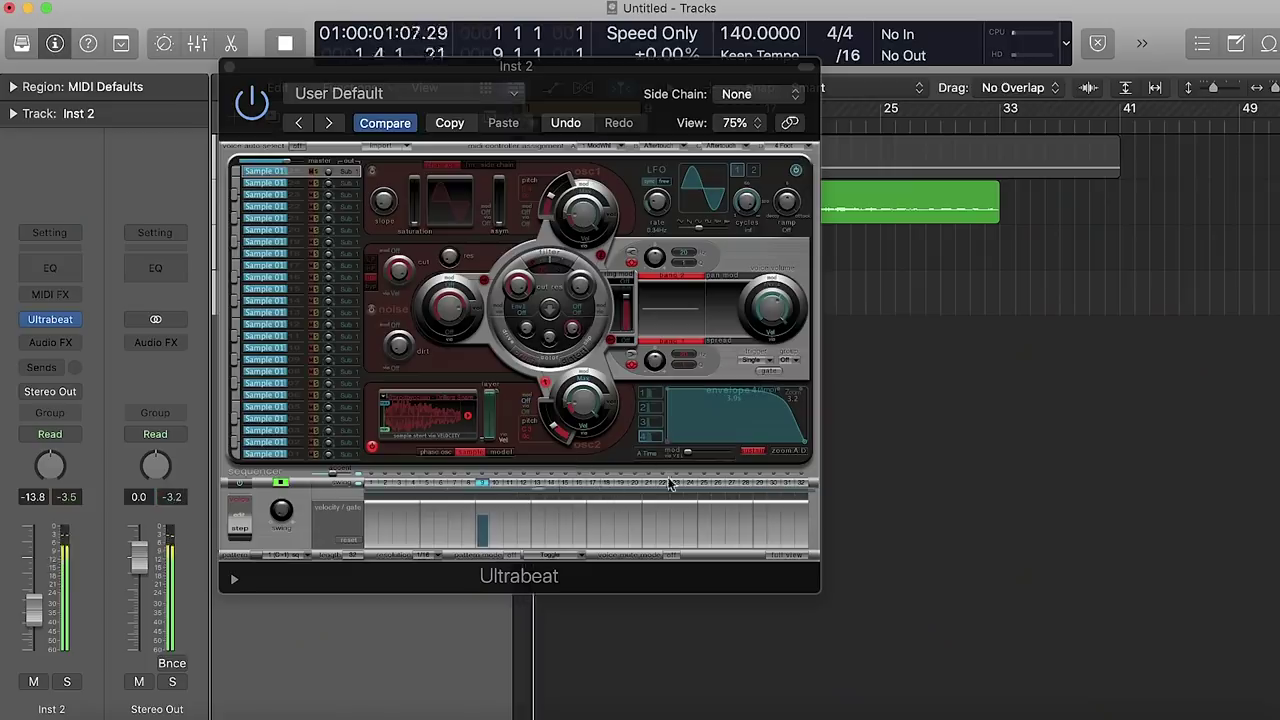
Step: Add snare hits at steps 15 and 25 of the Ultrabeat pattern and raise the Inst 2 volume to -10.4 dB
{"action": "left_click", "coordinate": [703, 483]}
{"action": "left_click_drag", "start_coordinate": [37, 607], "coordinate": [35, 597]}
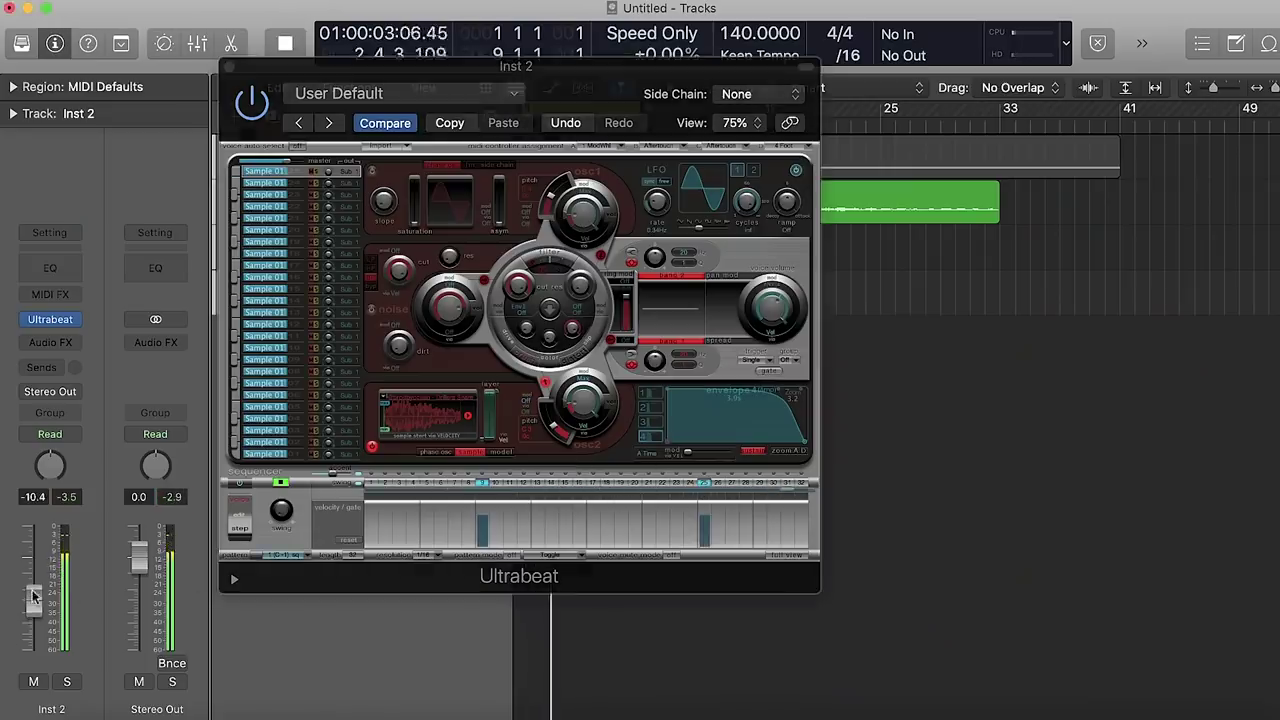
{"action": "left_click", "coordinate": [551, 483]}
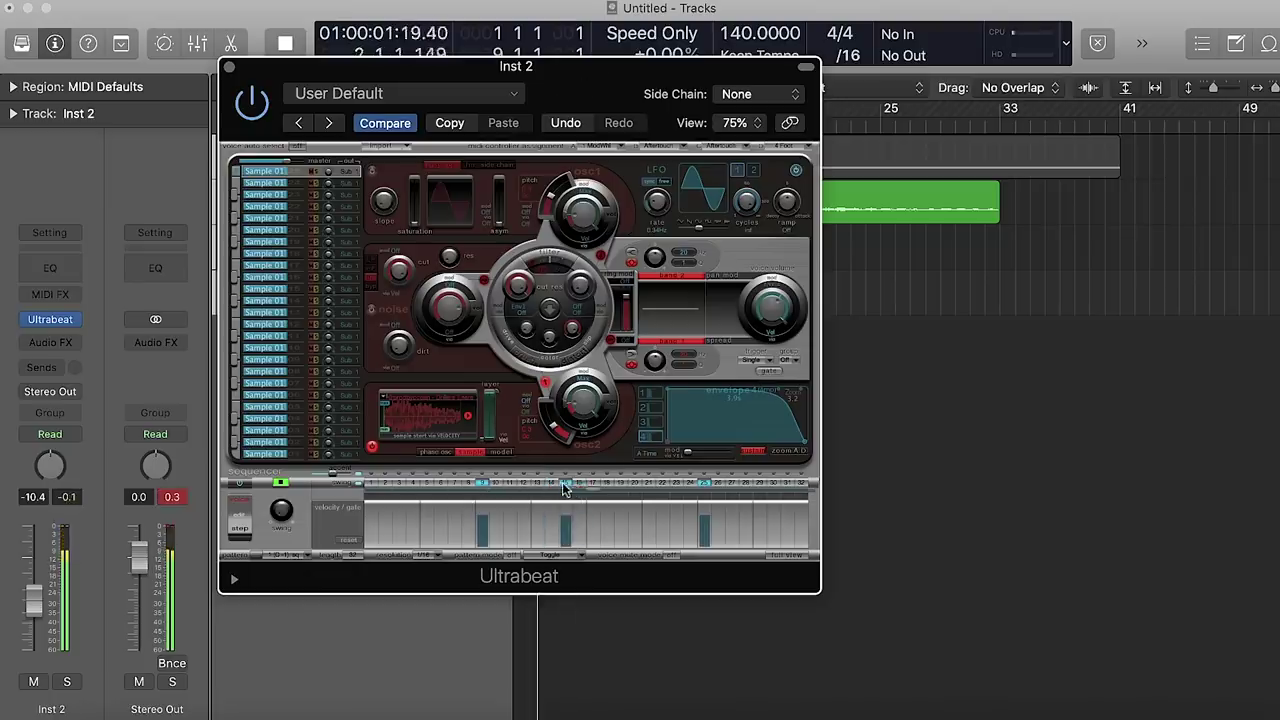
Step: Place the two Ultrabeat snare patterns on track 4 at bars 1 and 3 and repeat them to fill eight bars
{"action": "left_click_drag", "start_coordinate": [450, 79], "coordinate": [795, 81]}
{"action": "left_click_drag", "start_coordinate": [597, 557], "coordinate": [532, 292]}
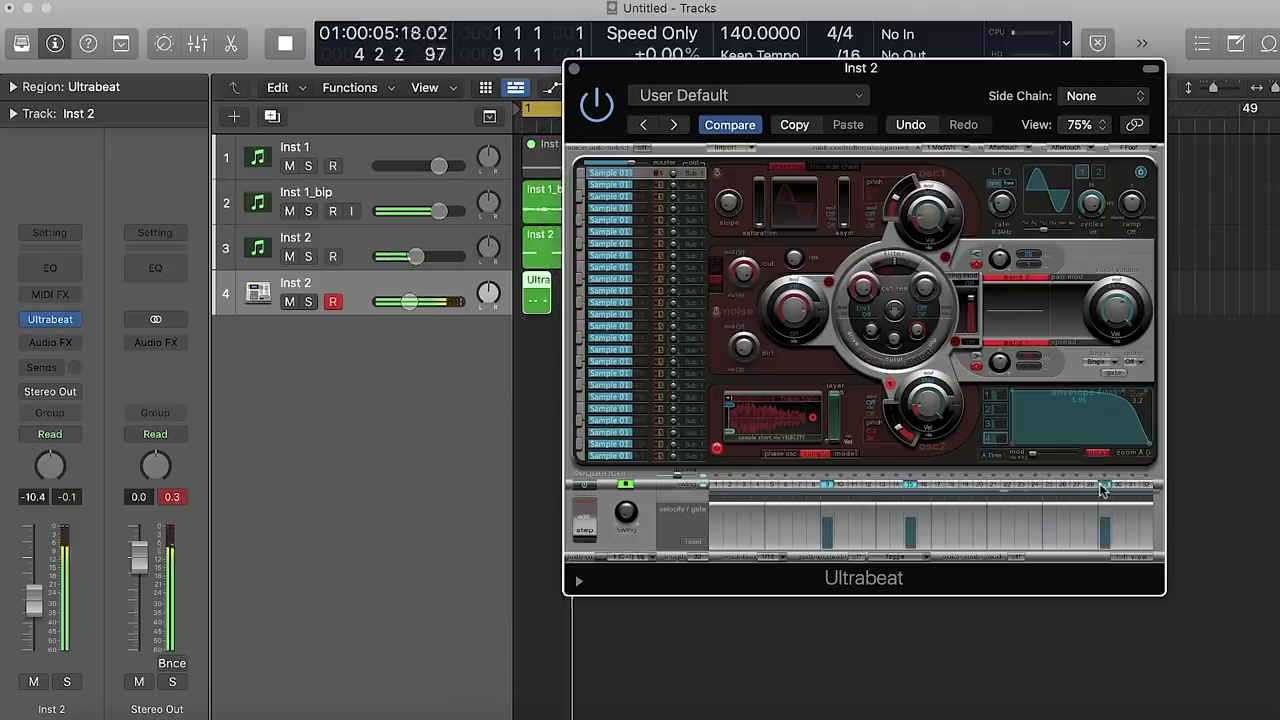
{"action": "left_click_drag", "start_coordinate": [883, 103], "coordinate": [1065, 98]}
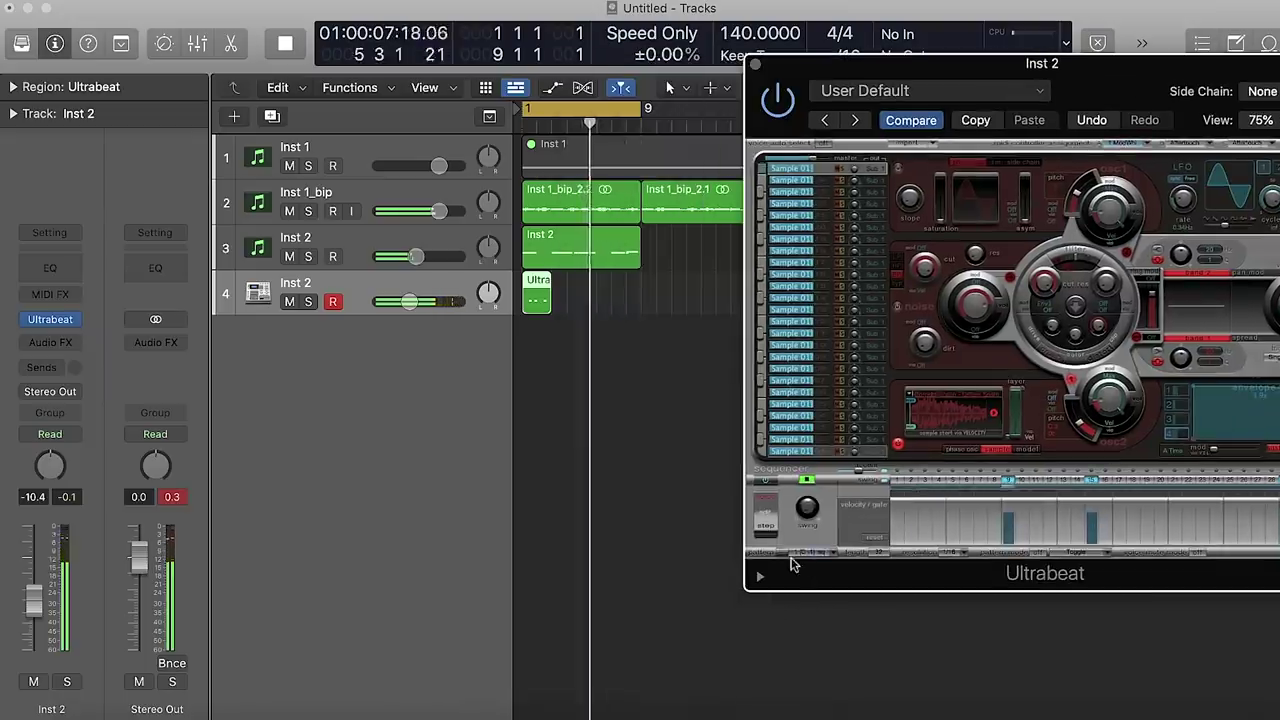
{"action": "left_click_drag", "start_coordinate": [783, 558], "coordinate": [540, 300]}
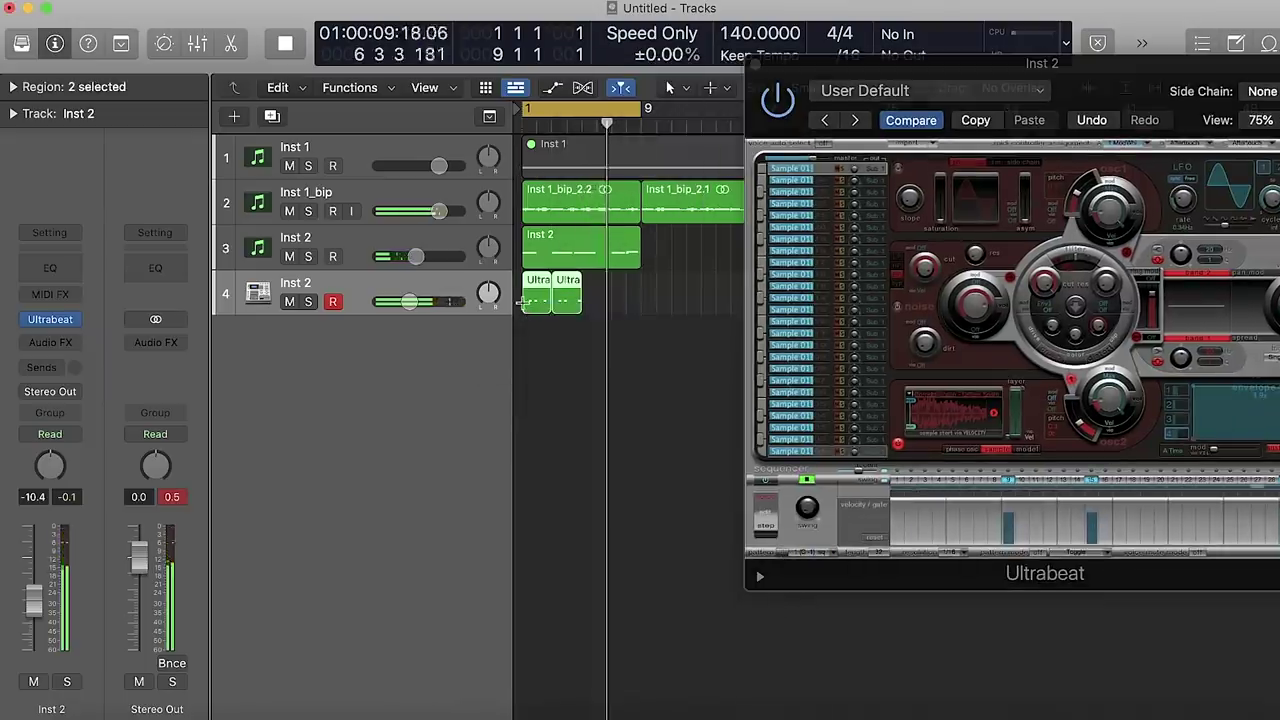
{"action": "key", "text": "super+r"}
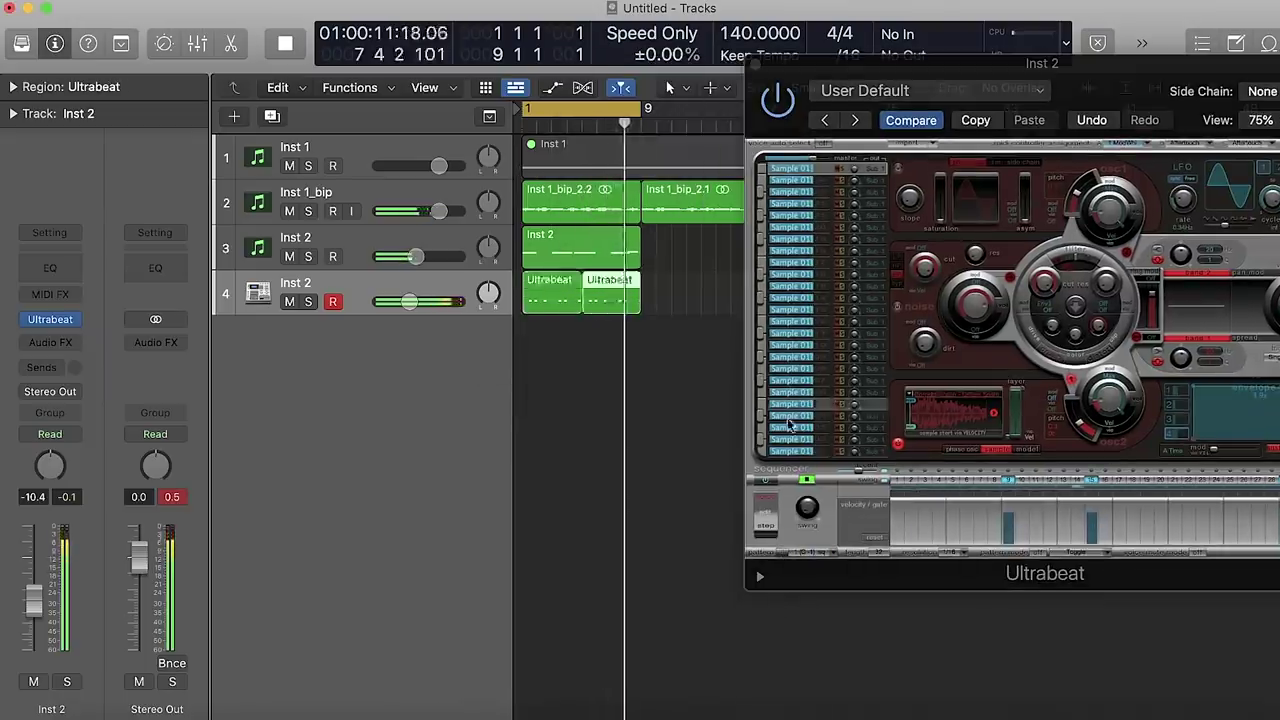
{"action": "left_click", "coordinate": [765, 481]}
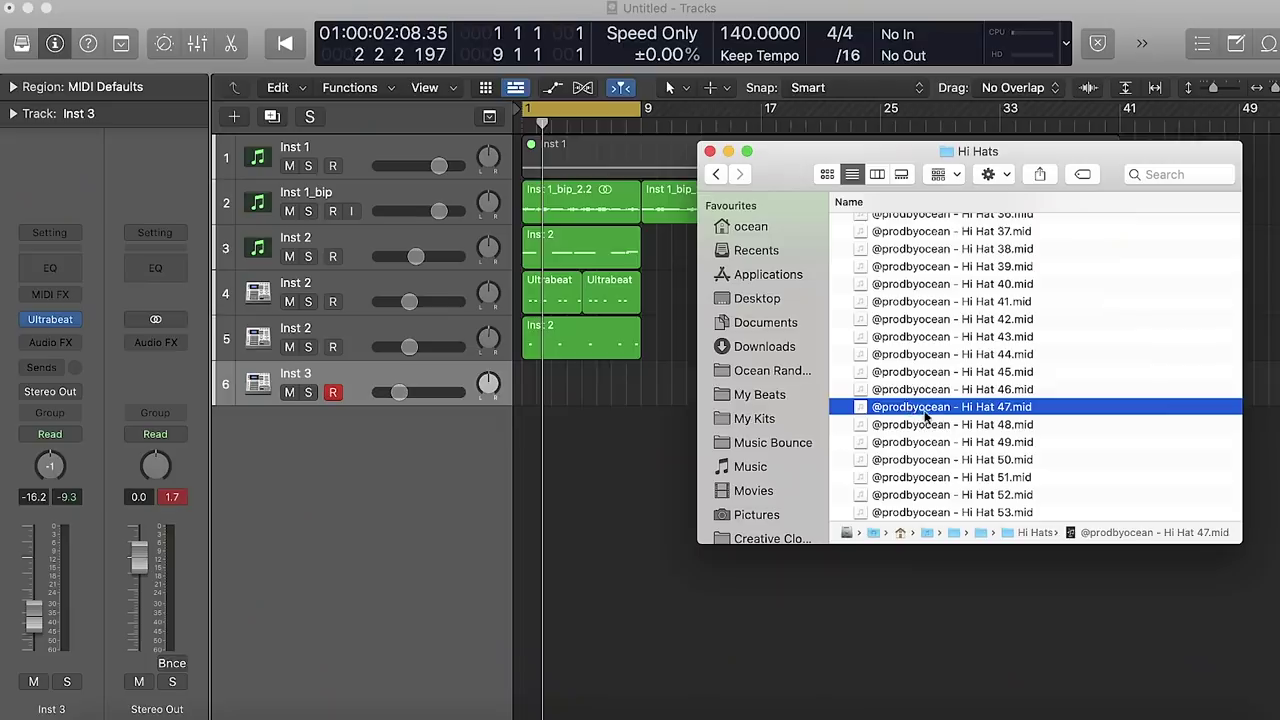
Step: Place Hi Hat 47.mid at bar 1 of the Inst 3 track and play the arrangement
{"action": "left_click_drag", "start_coordinate": [930, 415], "coordinate": [540, 385]}
{"action": "key", "text": "Return"}
{"action": "key", "text": "space"}
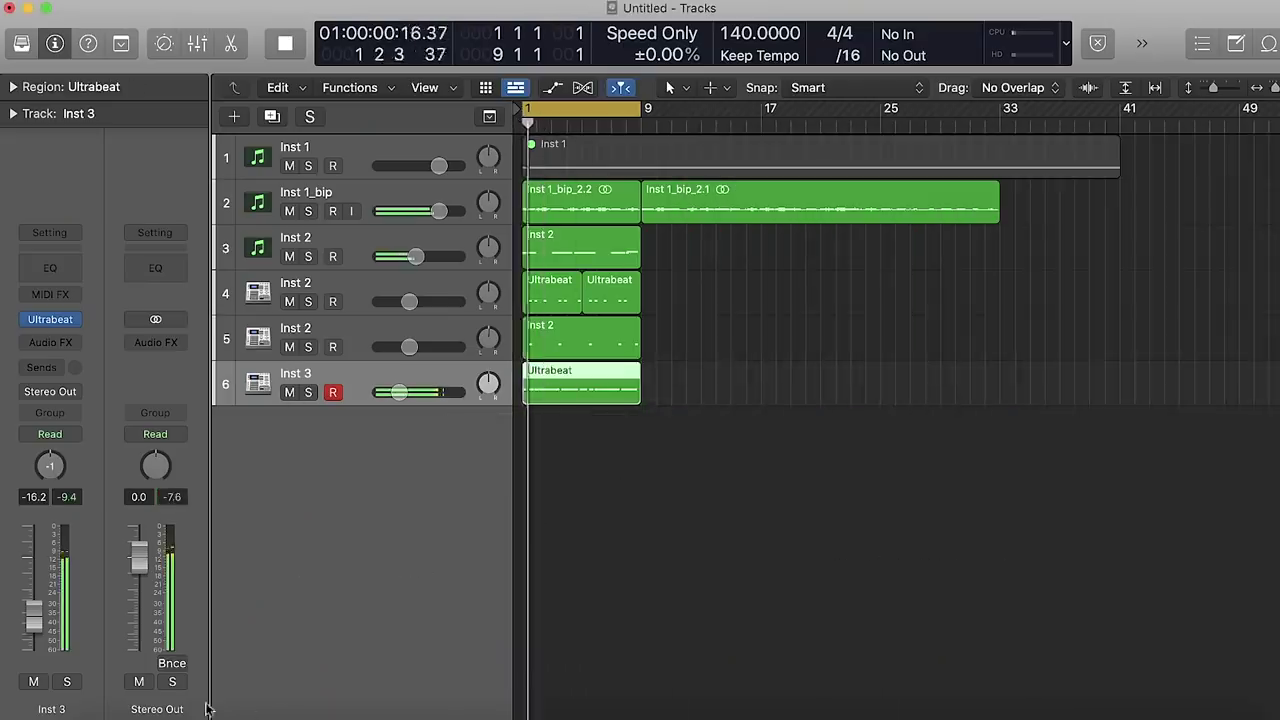
Step: Place Hi Hat 53.mid at bar 1 of the Inst 3 track and delete the leftover earlier hi-hat region
{"action": "left_click", "coordinate": [118, 700]}
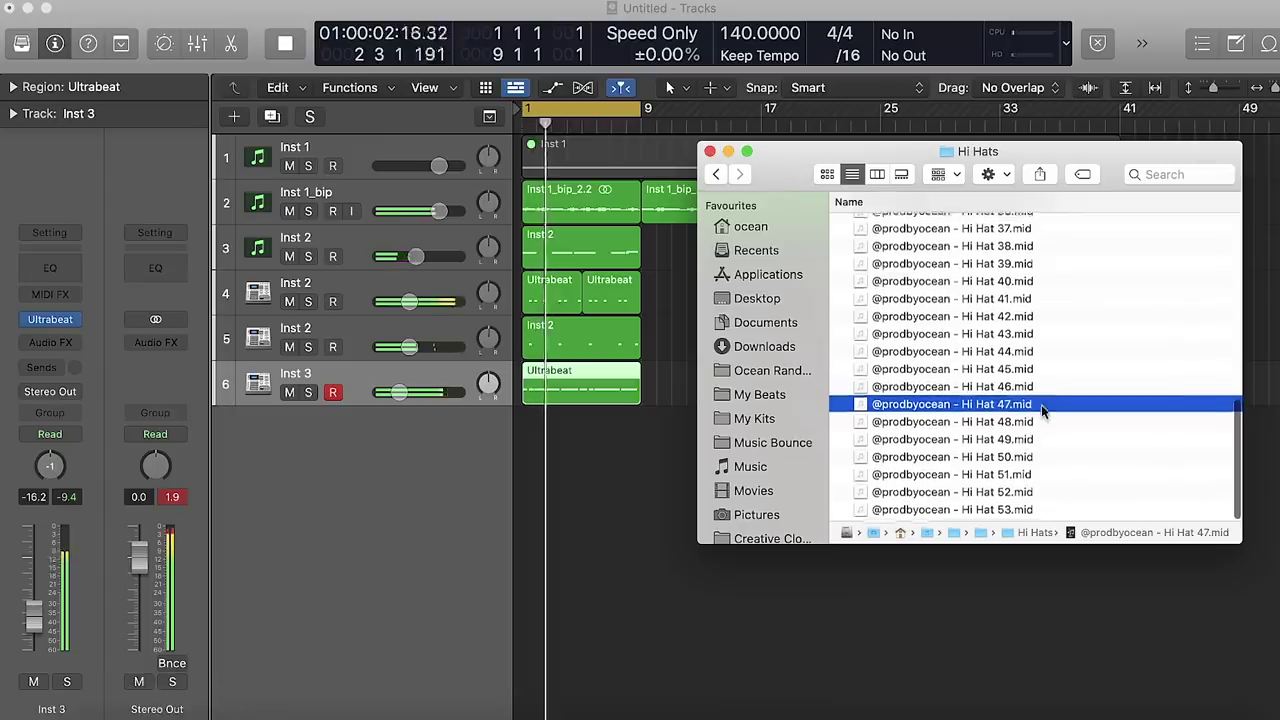
{"action": "left_click_drag", "start_coordinate": [922, 515], "coordinate": [530, 385]}
{"action": "left_click", "coordinate": [570, 458]}
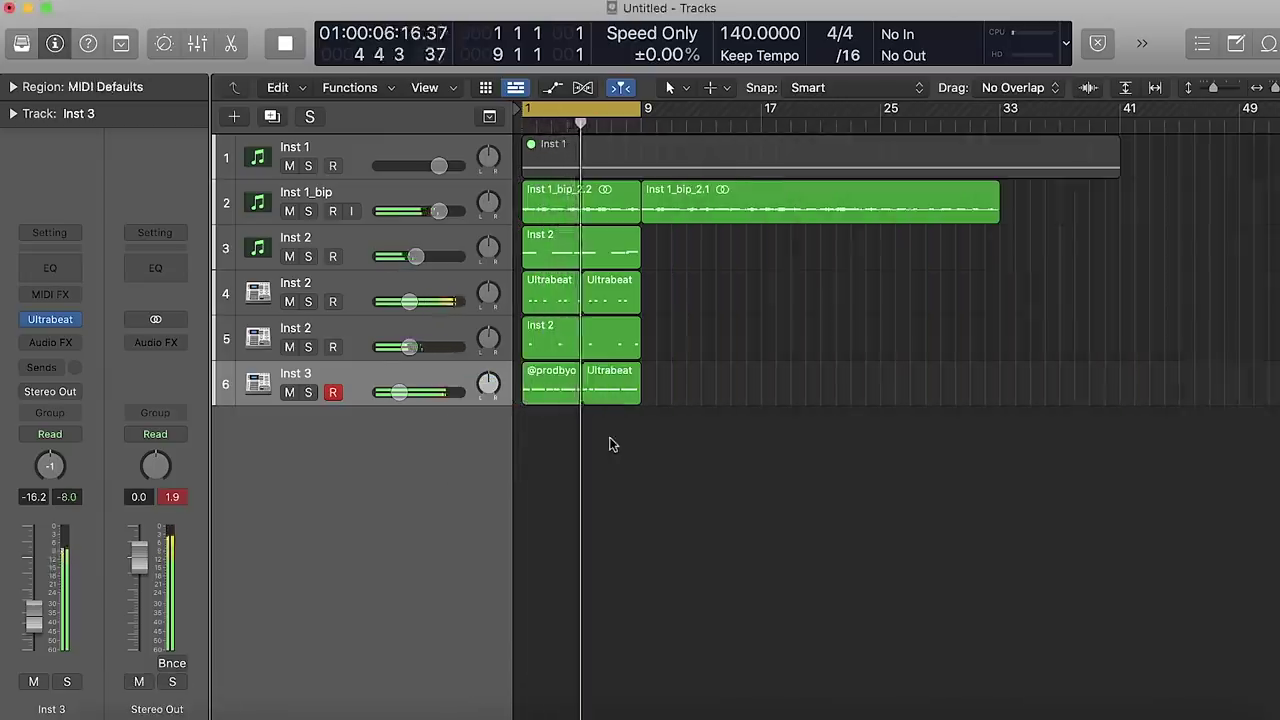
{"action": "left_click", "coordinate": [603, 383]}
{"action": "key", "text": "Delete"}
Step: Repeat the new hi-hat region once and join both copies into one eight-bar region
{"action": "left_click", "coordinate": [543, 391]}
{"action": "key", "text": "super+r"}
{"action": "left_click_drag", "start_coordinate": [610, 431], "coordinate": [540, 388]}
{"action": "key", "text": "j"}
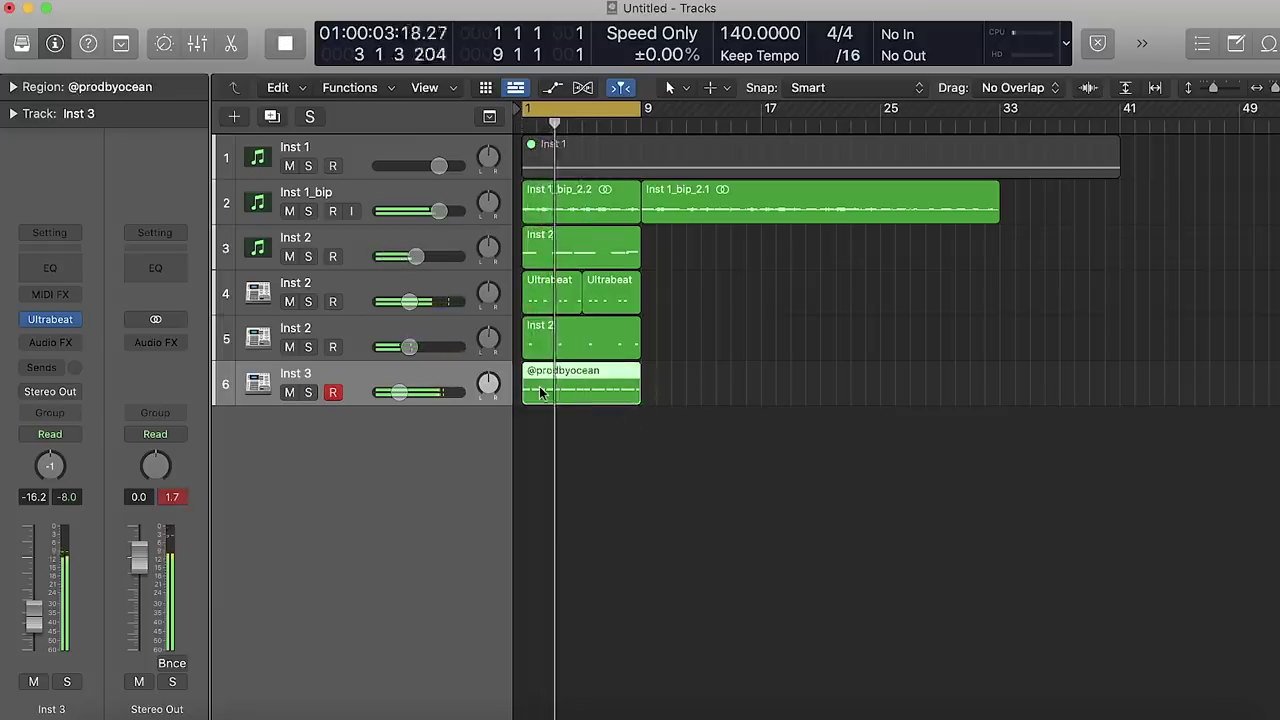
Step: Open the EQ of the Inst 3 hi-hat channel
{"action": "left_click", "coordinate": [50, 268]}
{"action": "left_click_drag", "start_coordinate": [460, 432], "coordinate": [922, 441]}
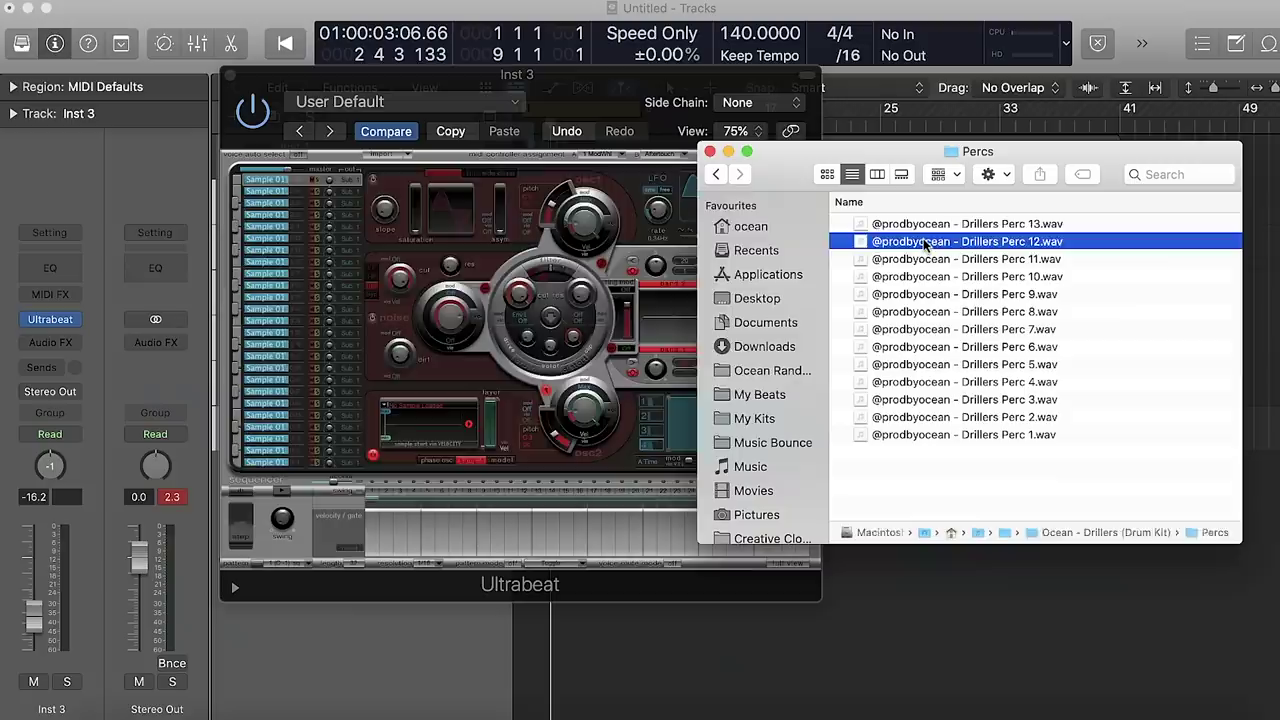
Step: Audition the Drillers Perc samples from Perc 12 down to Perc 7 in the Percs folder
{"action": "key", "text": "space"}
{"action": "key", "text": "Down"}
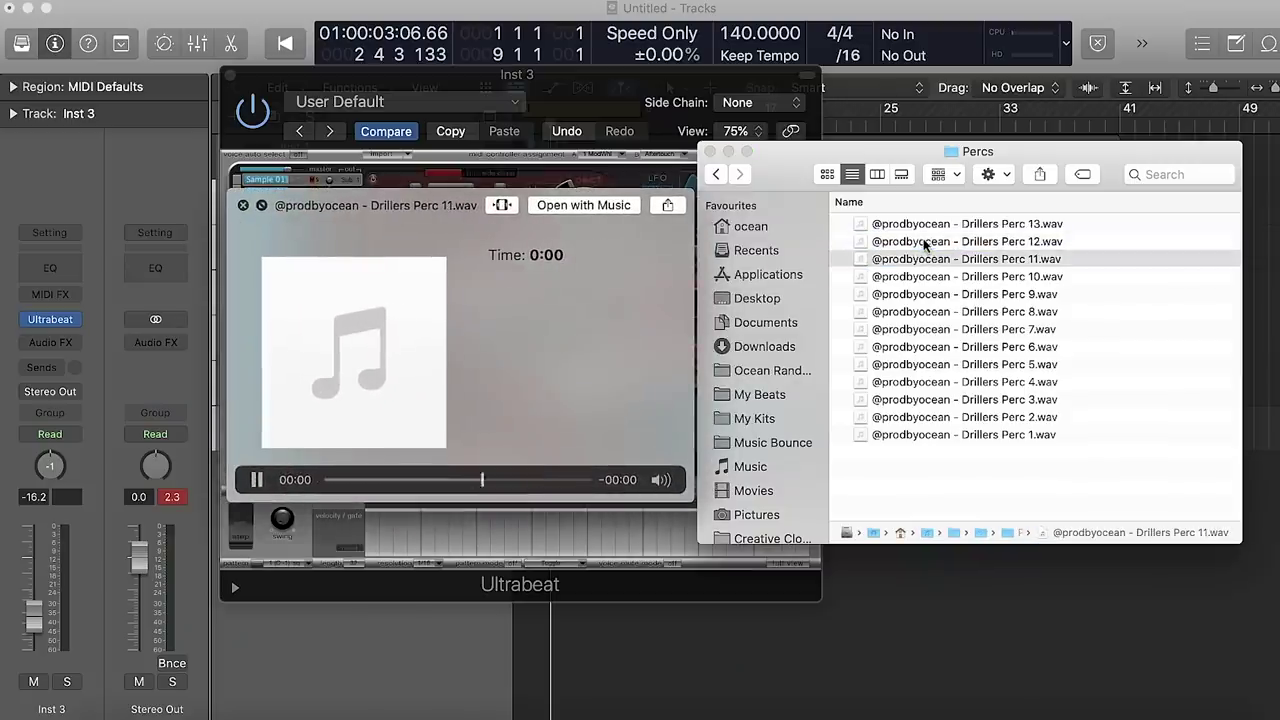
{"action": "key", "text": "Down"}
{"action": "key", "text": "Down"}
{"action": "key", "text": "Down"}
{"action": "key", "text": "Down"}
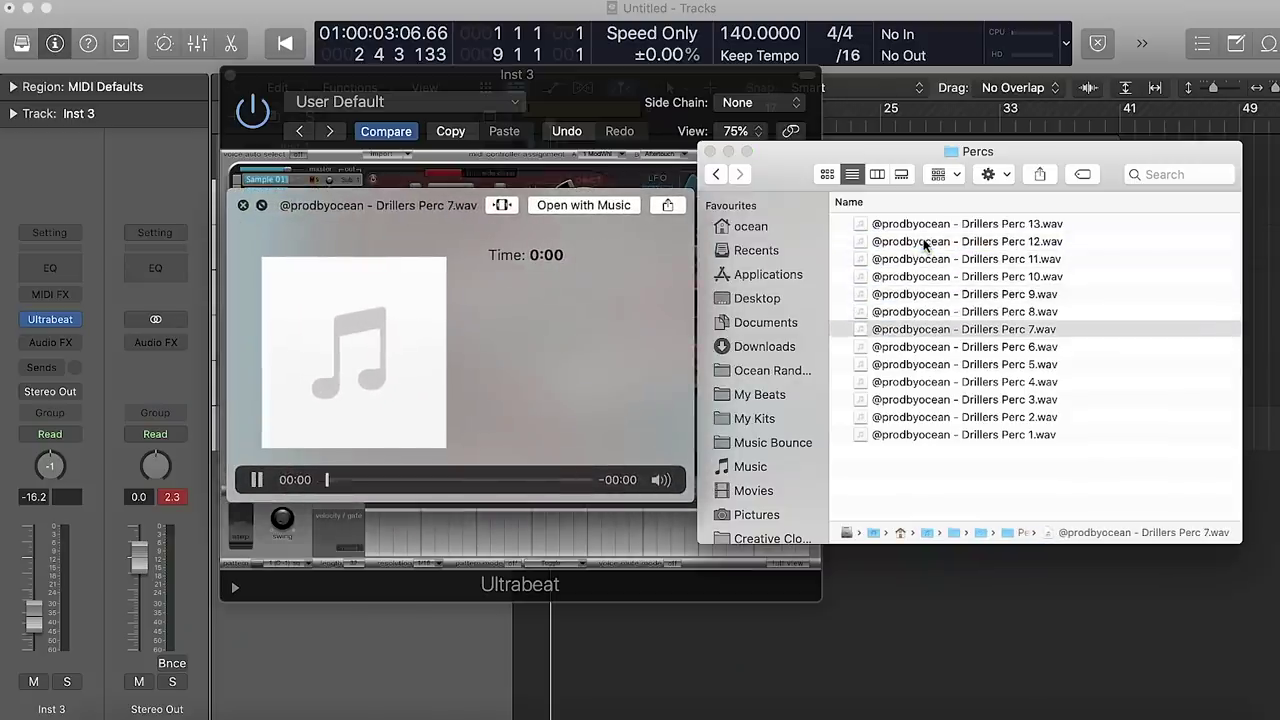
{"action": "key", "text": "space"}
Step: Load Drillers Perc 7.wav into the sample slot of Ultrabeat on the new Inst 3 track
{"action": "left_click", "coordinate": [945, 343]}
{"action": "left_click", "coordinate": [990, 332]}
{"action": "left_click_drag", "start_coordinate": [990, 332], "coordinate": [425, 420]}
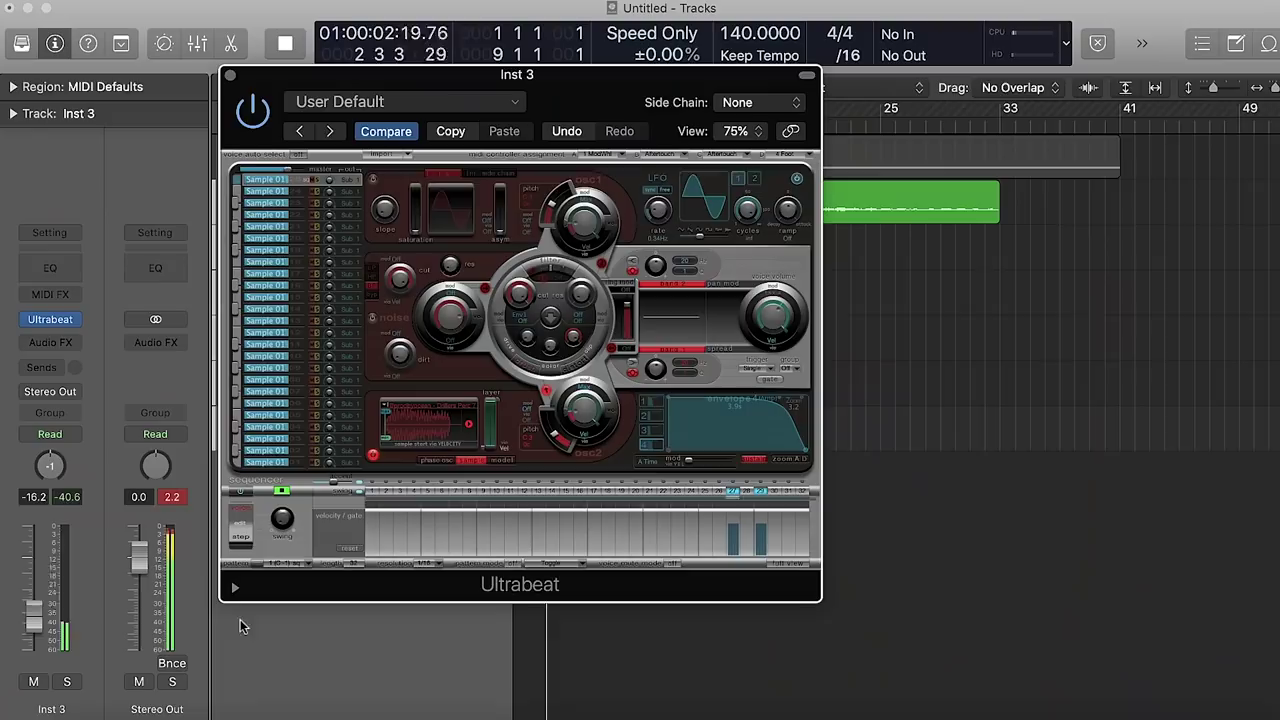
Step: Lower the percussion track's volume to -19.5 dB and place its Ultrabeat pattern on track 7 at bars 3 and 7
{"action": "left_click_drag", "start_coordinate": [34, 621], "coordinate": [34, 625]}
{"action": "left_click_drag", "start_coordinate": [648, 113], "coordinate": [1148, 104]}
{"action": "left_click_drag", "start_coordinate": [757, 560], "coordinate": [629, 437]}
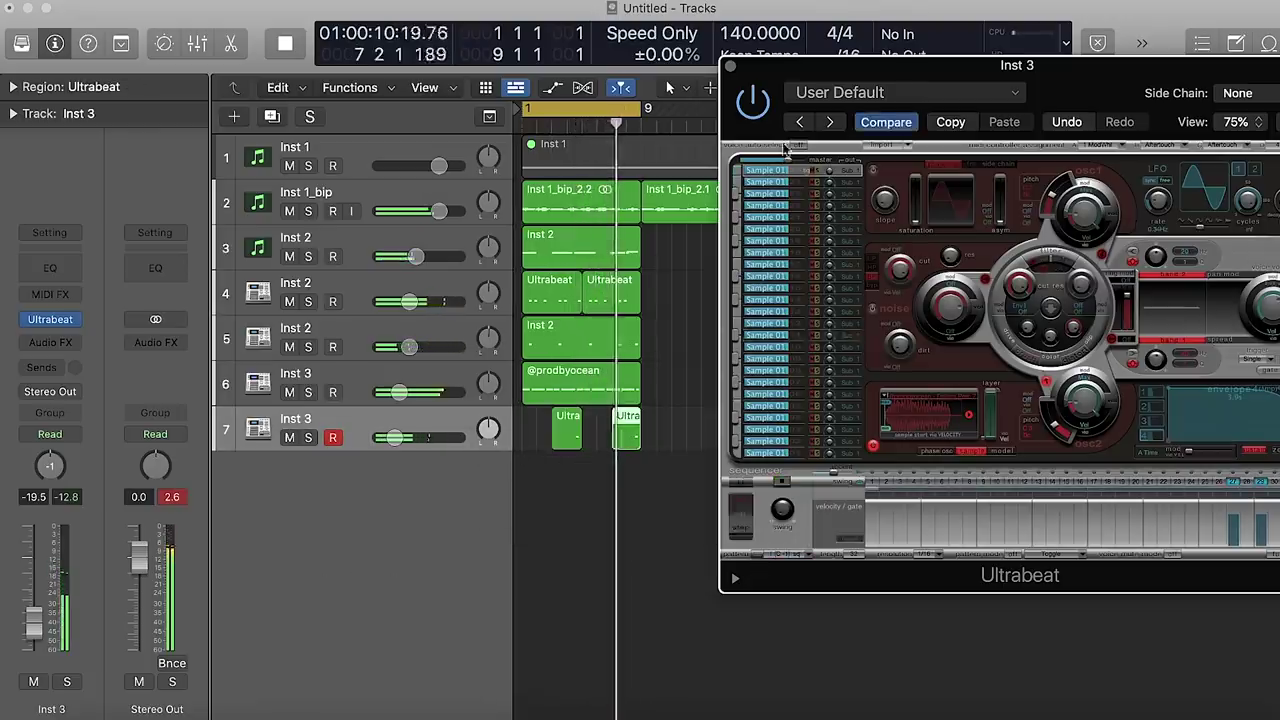
Step: Close the Ultrabeat window and pan the percussion on track 7 slightly to the right
{"action": "left_click", "coordinate": [731, 66]}
{"action": "left_click_drag", "start_coordinate": [487, 428], "coordinate": [487, 422]}
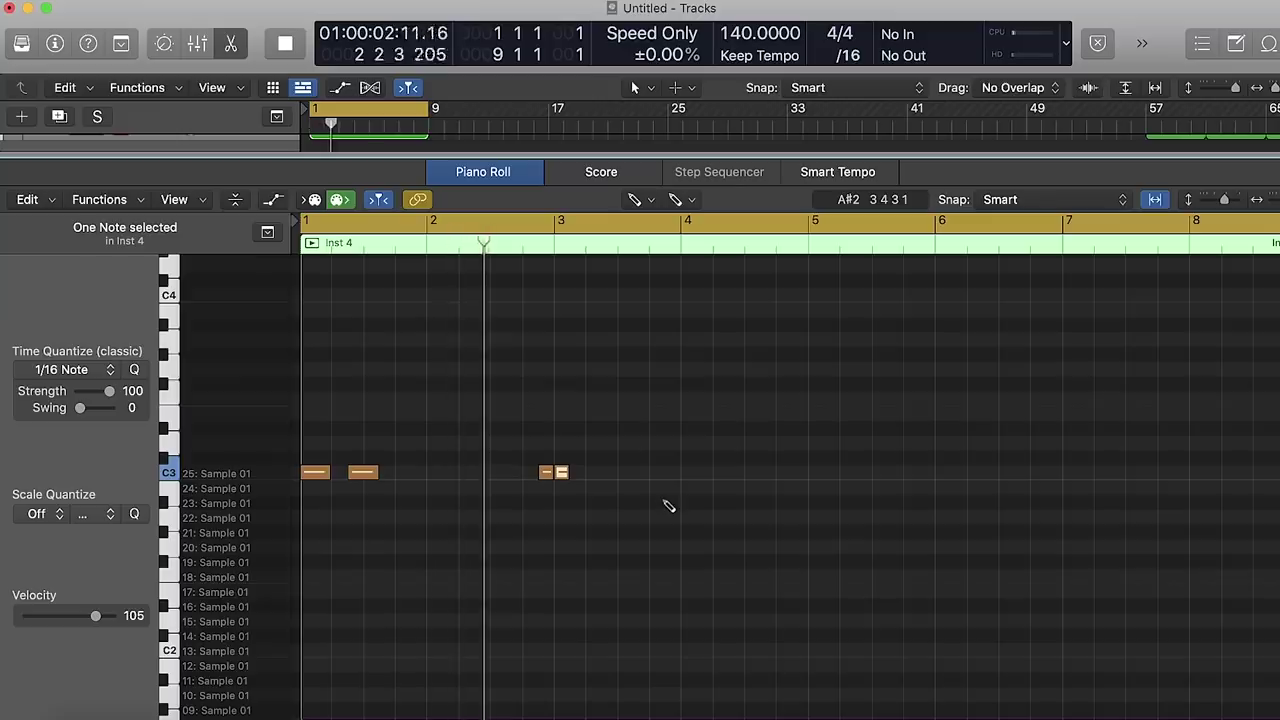
Step: Draw four short C3 notes in bars 3 and 4 of the Inst 4 region, moving the last one slightly earlier
{"action": "left_click", "coordinate": [613, 474]}
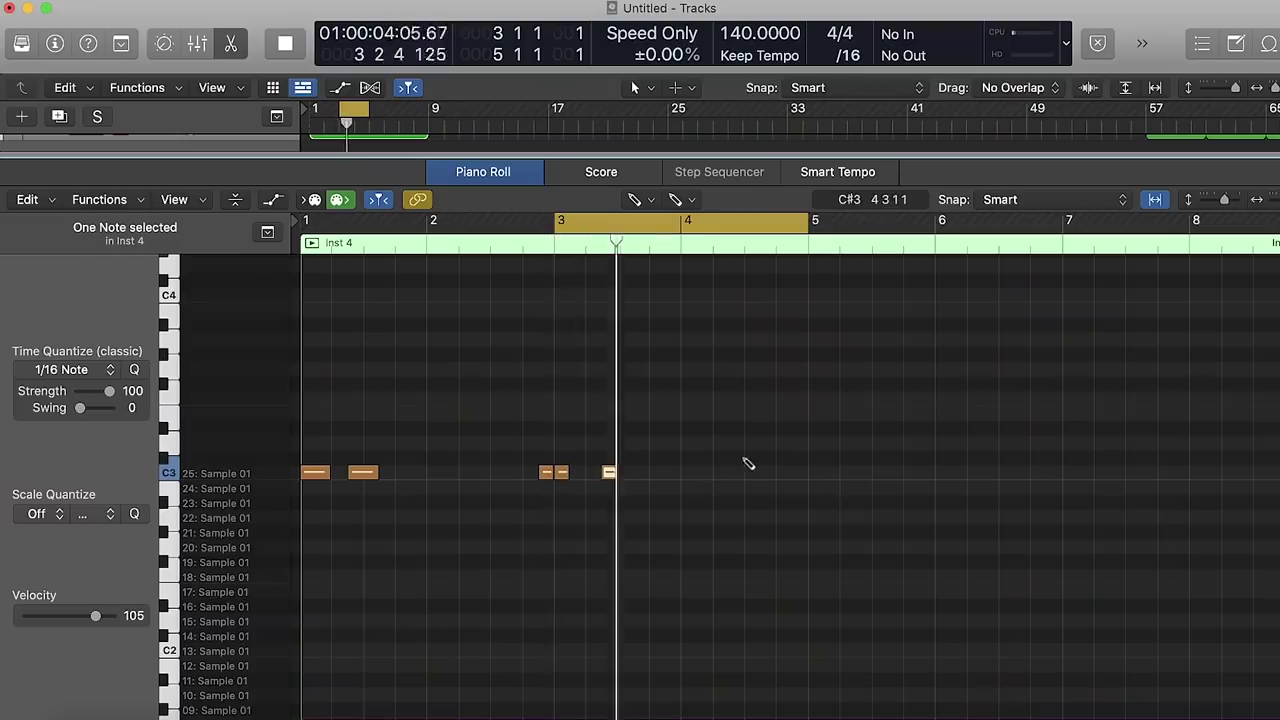
{"action": "left_click", "coordinate": [720, 473]}
{"action": "left_click", "coordinate": [752, 473]}
{"action": "left_click", "coordinate": [802, 474]}
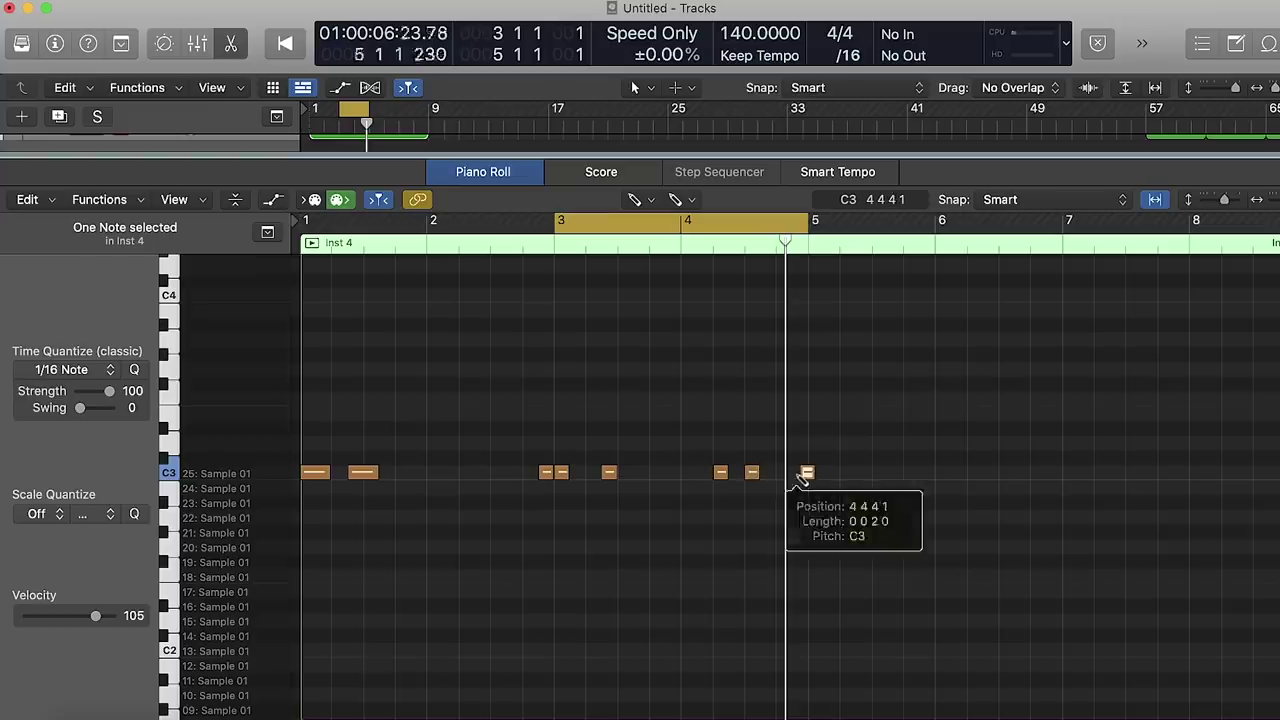
{"action": "left_click_drag", "start_coordinate": [807, 476], "coordinate": [801, 476]}
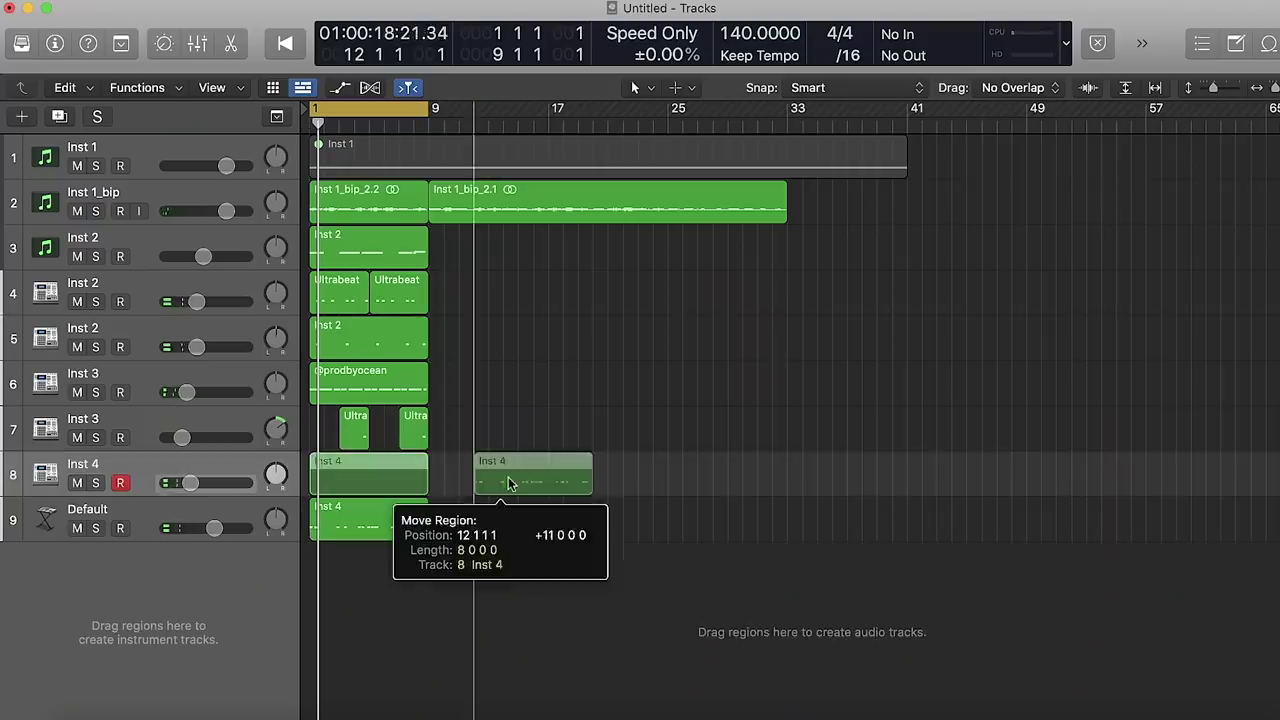
Step: Move the Inst 4 region on track 8 to bar 9
{"action": "left_click_drag", "start_coordinate": [508, 483], "coordinate": [463, 482]}
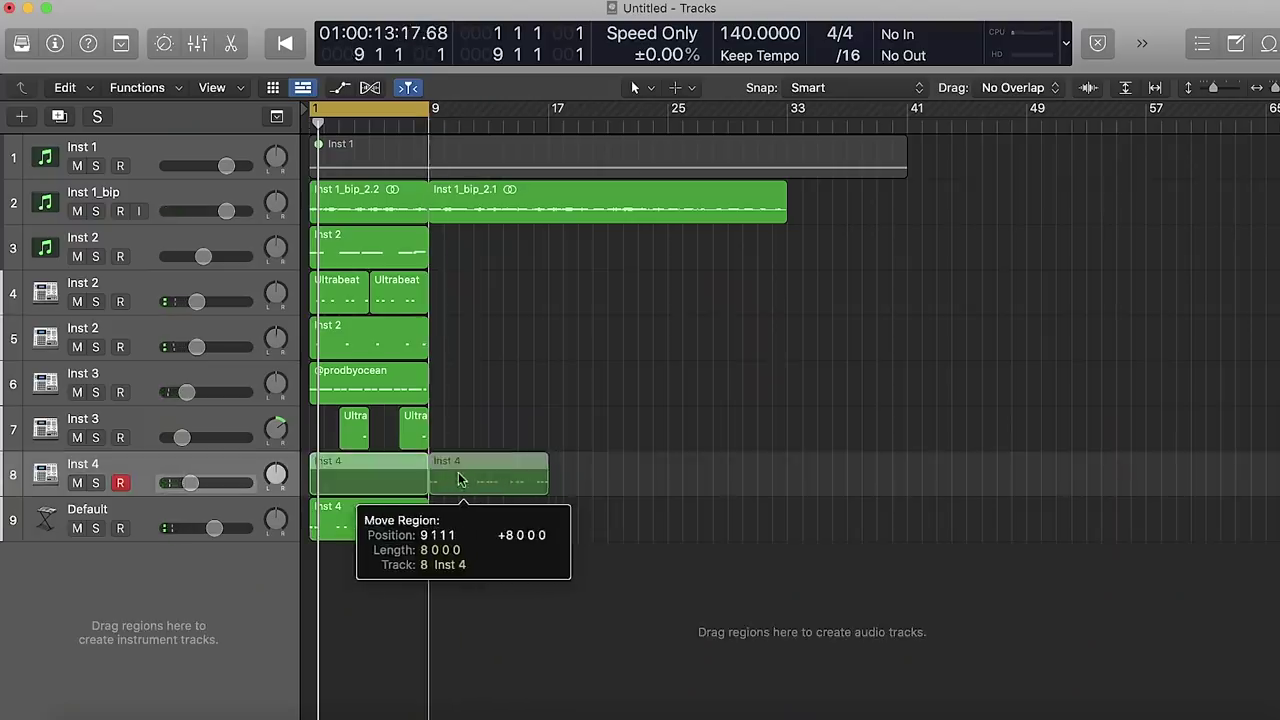
Step: Open the Inst 4 region on the Default track for note editing and transpose all its notes to C#1
{"action": "double_click", "coordinate": [348, 513]}
{"action": "left_click", "coordinate": [637, 200]}
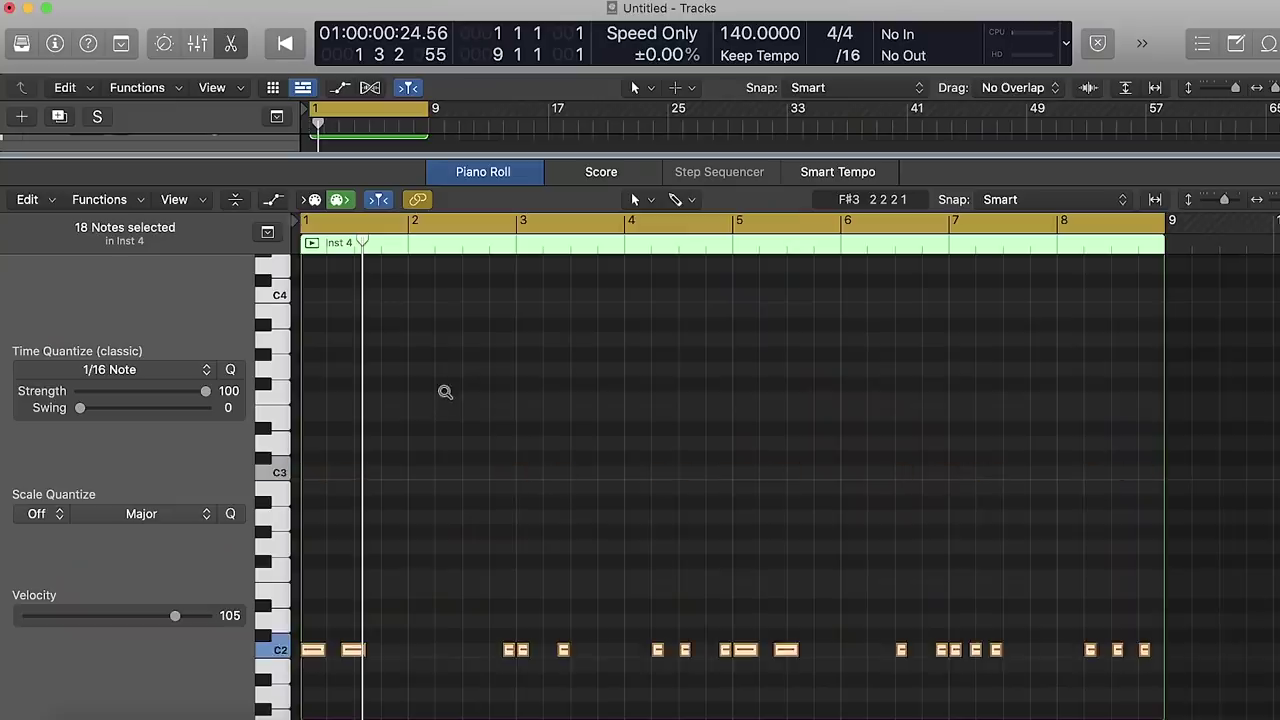
{"action": "key", "text": "alt+Up"}
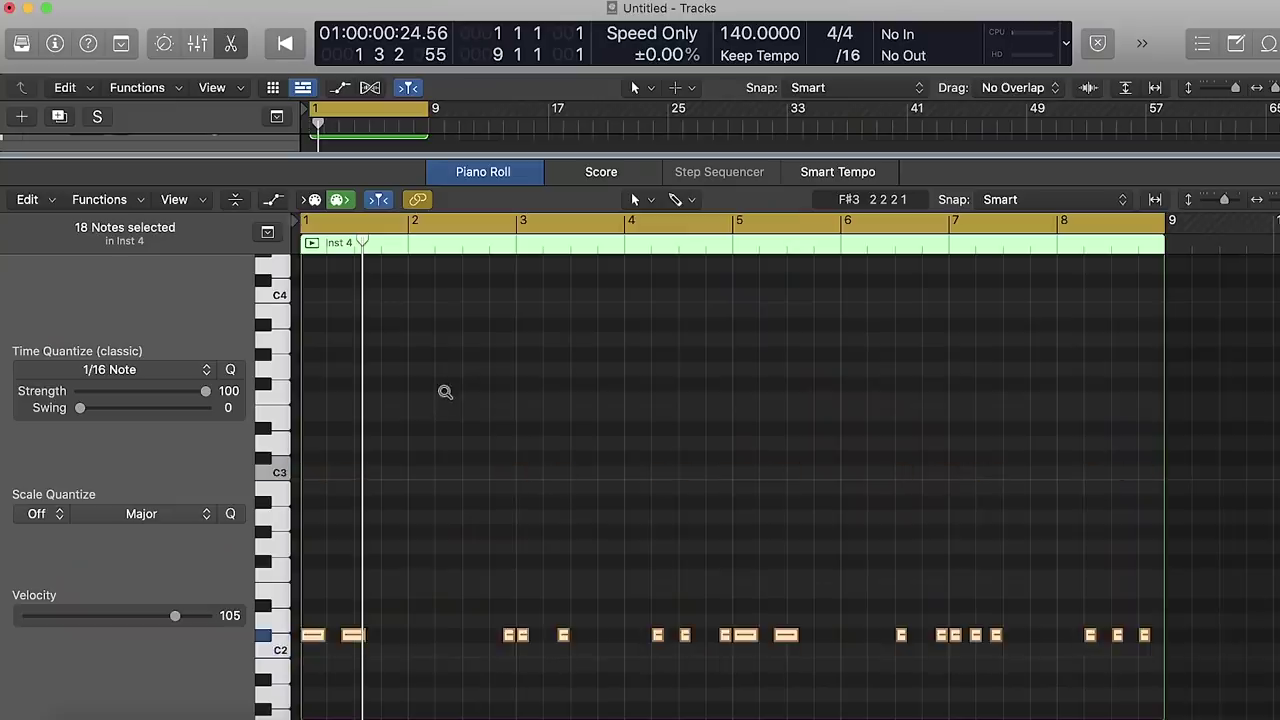
{"action": "key", "text": "space"}
{"action": "scroll", "coordinate": [445, 395], "scroll_direction": "down", "scroll_amount": 5}
{"action": "left_click", "coordinate": [528, 593]}
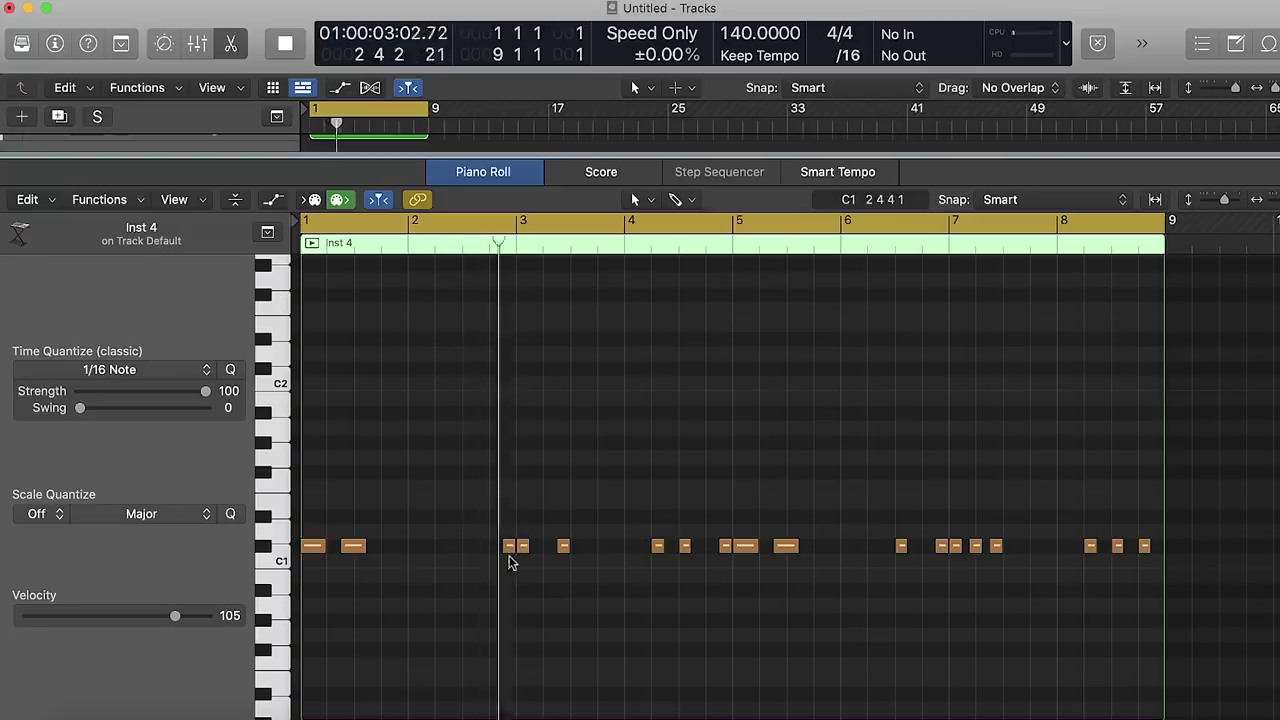
Step: Delete the note at the end of bar 2 and raise the four notes in bars 3 and 4 to G#1
{"action": "left_click", "coordinate": [512, 549]}
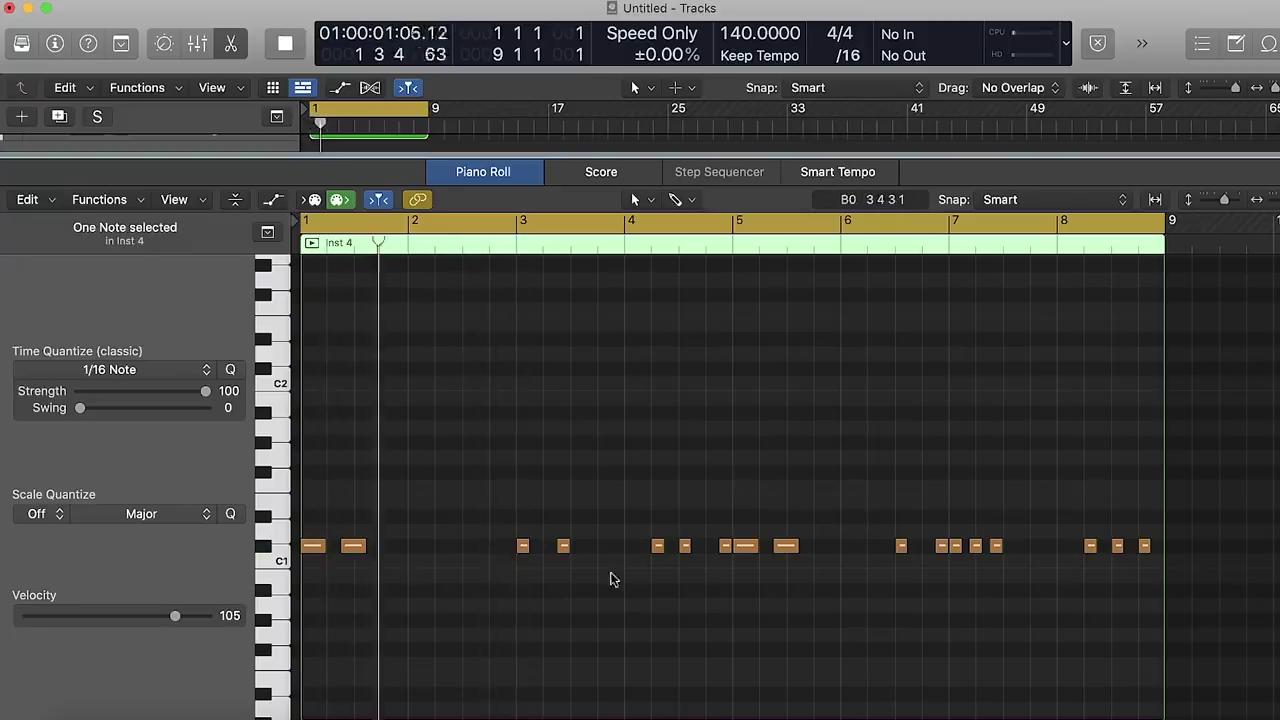
{"action": "key", "text": "space"}
{"action": "left_click_drag", "start_coordinate": [520, 550], "coordinate": [520, 442]}
{"action": "key", "text": "space"}
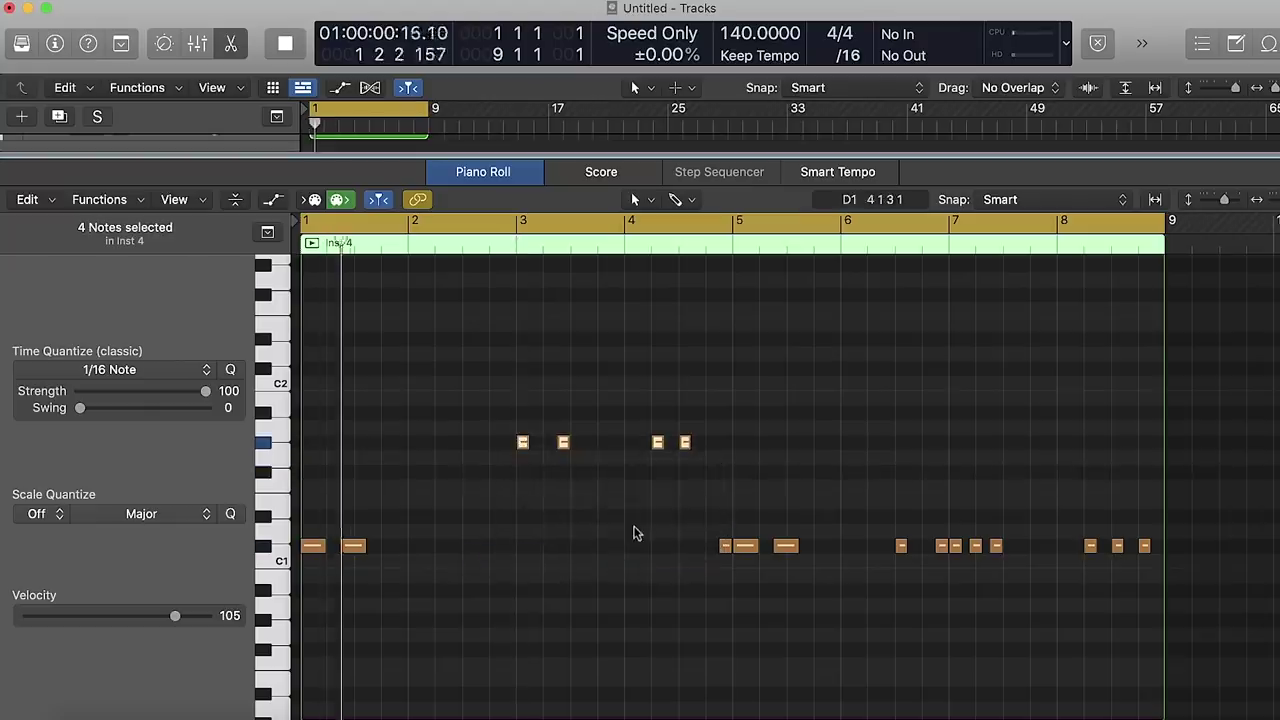
Step: Lengthen the Inst 4 bass notes so they meet each other, transpose them down one octave and play the line
{"action": "scroll", "coordinate": [660, 548], "scroll_direction": "up", "scroll_amount": 2}
{"action": "left_click", "coordinate": [743, 554]}
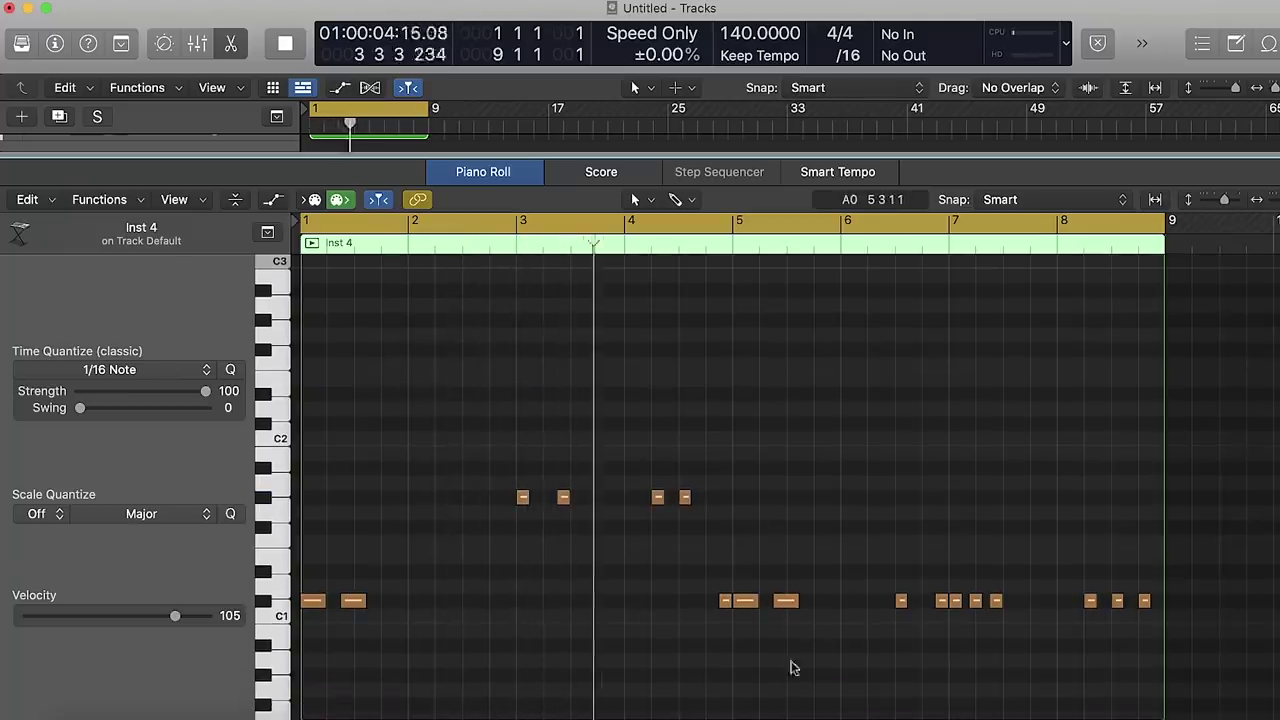
{"action": "key", "text": "space"}
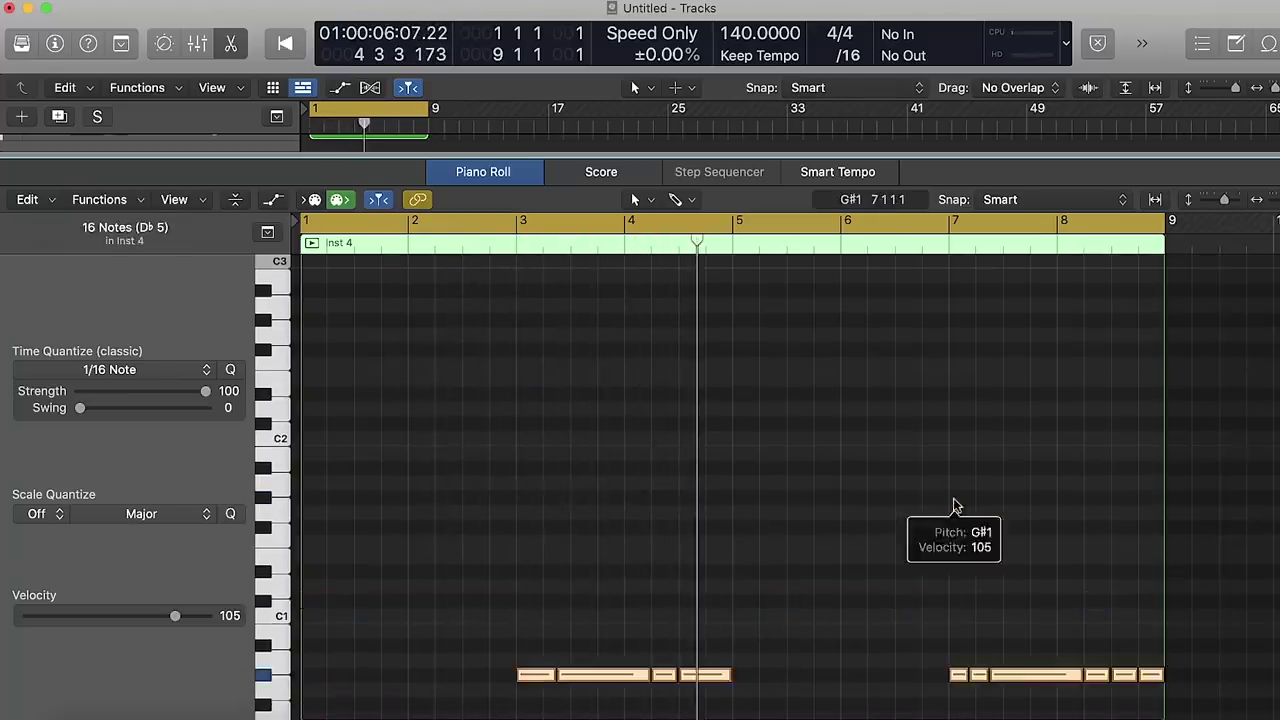
{"action": "key", "text": "space"}
{"action": "scroll", "coordinate": [872, 556], "scroll_direction": "down", "scroll_amount": 5}
{"action": "left_click", "coordinate": [872, 556]}
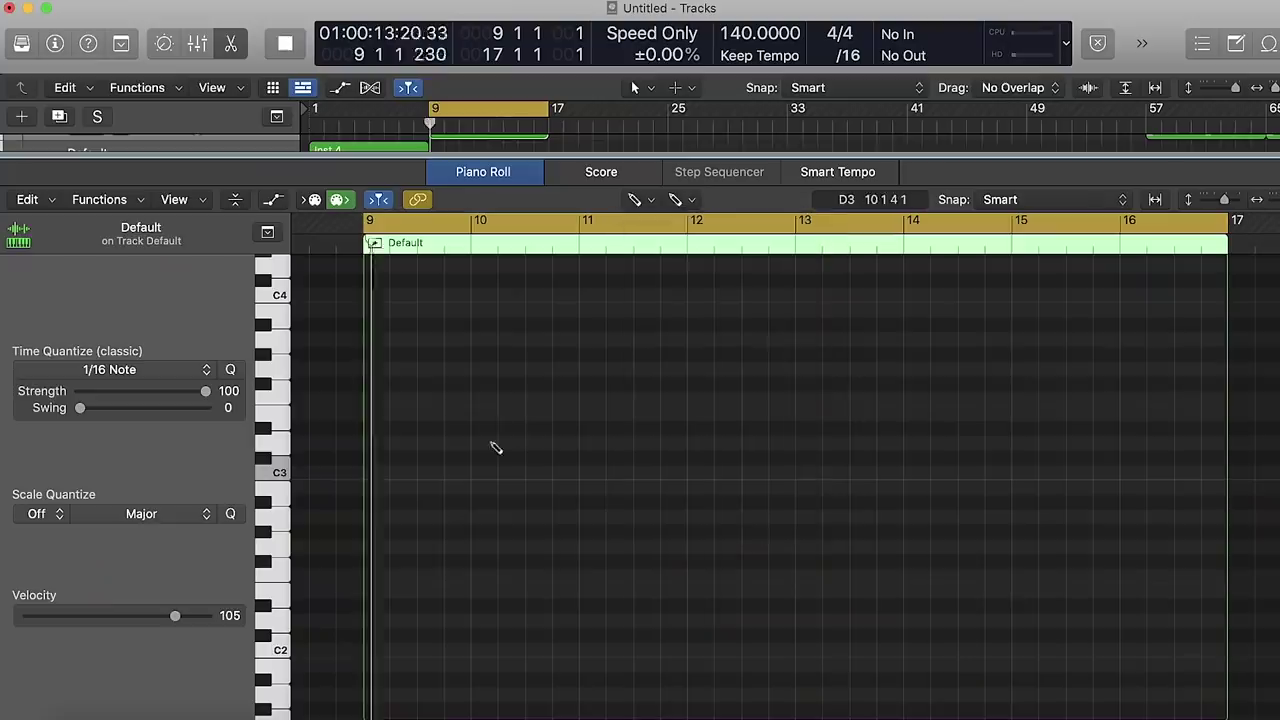
Step: Draw a C#4 note two beats long at the start of bar 9 in the Default region
{"action": "left_click_drag", "start_coordinate": [418, 443], "coordinate": [389, 462]}
{"action": "scroll", "coordinate": [450, 420], "scroll_direction": "up", "scroll_amount": 2}
{"action": "left_click_drag", "start_coordinate": [400, 332], "coordinate": [415, 336]}
{"action": "scroll", "coordinate": [579, 459], "scroll_direction": "up", "scroll_amount": 6}
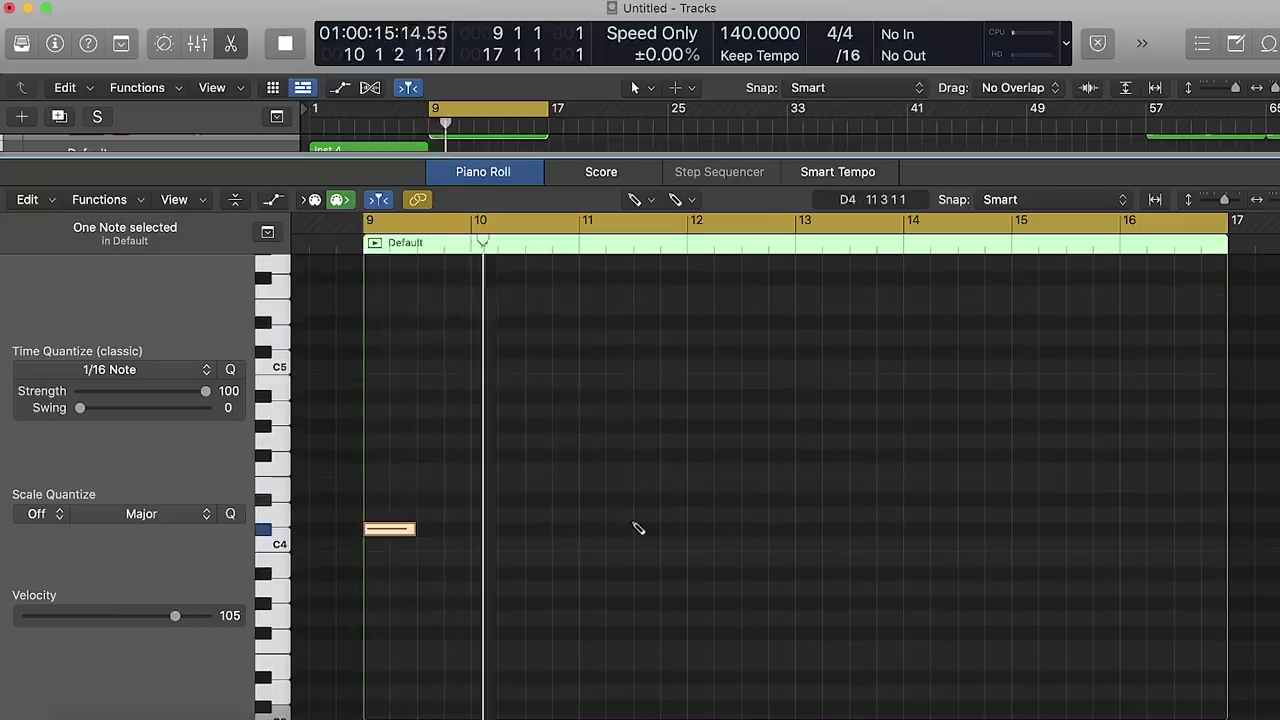
Step: Draw two-beat G#4 notes at the start of bar 11 and at beat 3 of bar 12, and play the region
{"action": "left_click_drag", "start_coordinate": [605, 445], "coordinate": [607, 434]}
{"action": "left_click", "coordinate": [746, 431]}
{"action": "key", "text": "space"}
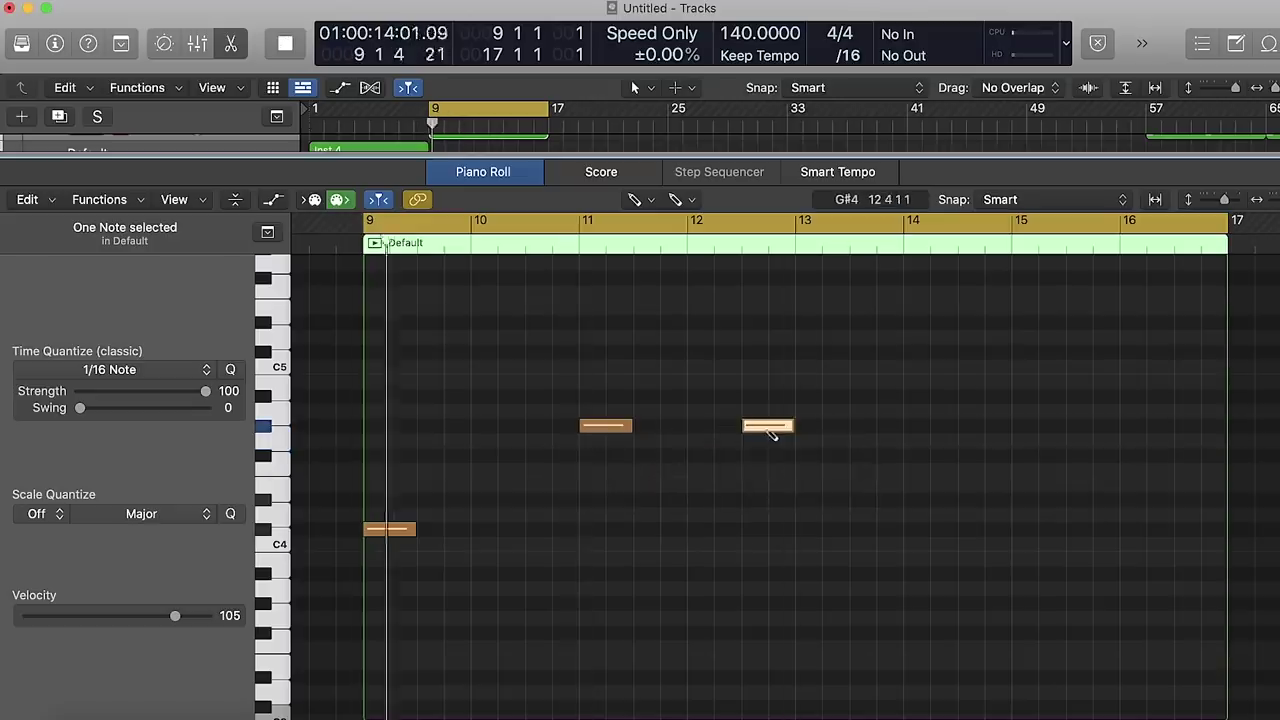
Step: Move the short note at 12 2 3 1 up to B3 and play bars 11 and 12
{"action": "scroll", "coordinate": [725, 512], "scroll_direction": "up", "scroll_amount": 2}
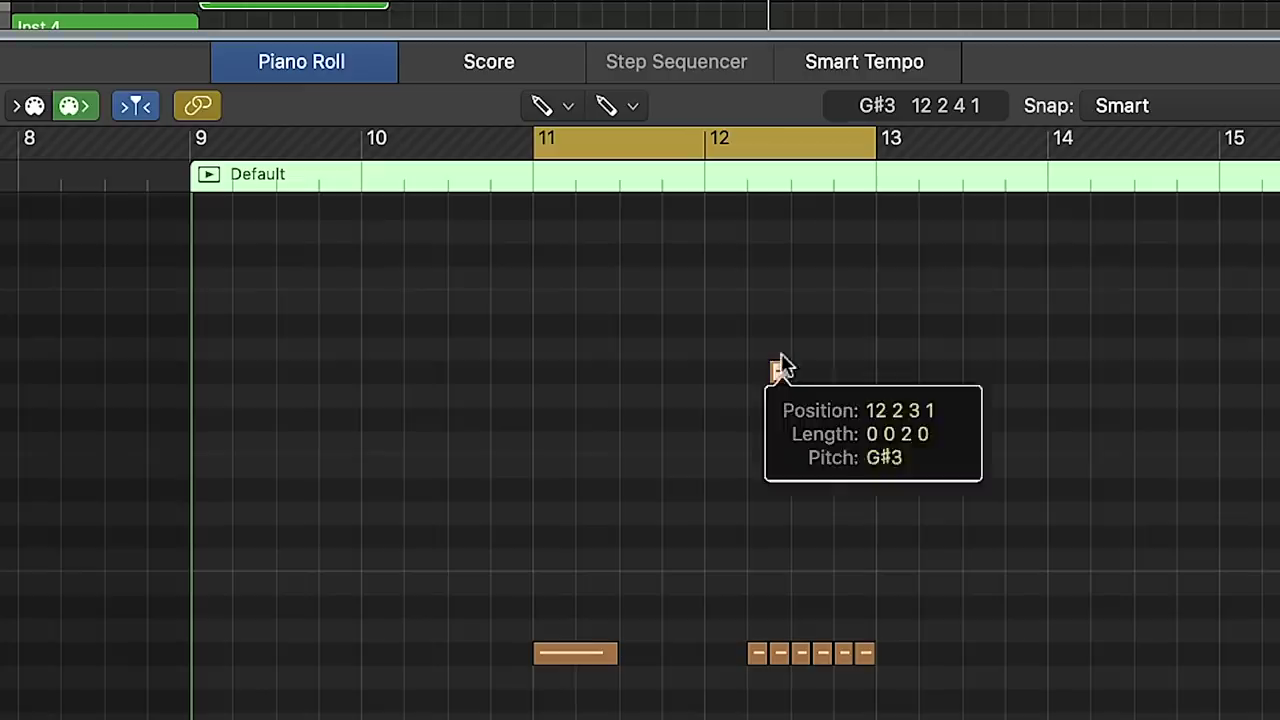
{"action": "left_click_drag", "start_coordinate": [734, 362], "coordinate": [794, 311]}
{"action": "key", "text": "space"}
{"action": "scroll", "coordinate": [794, 306], "scroll_direction": "up", "scroll_amount": 5}
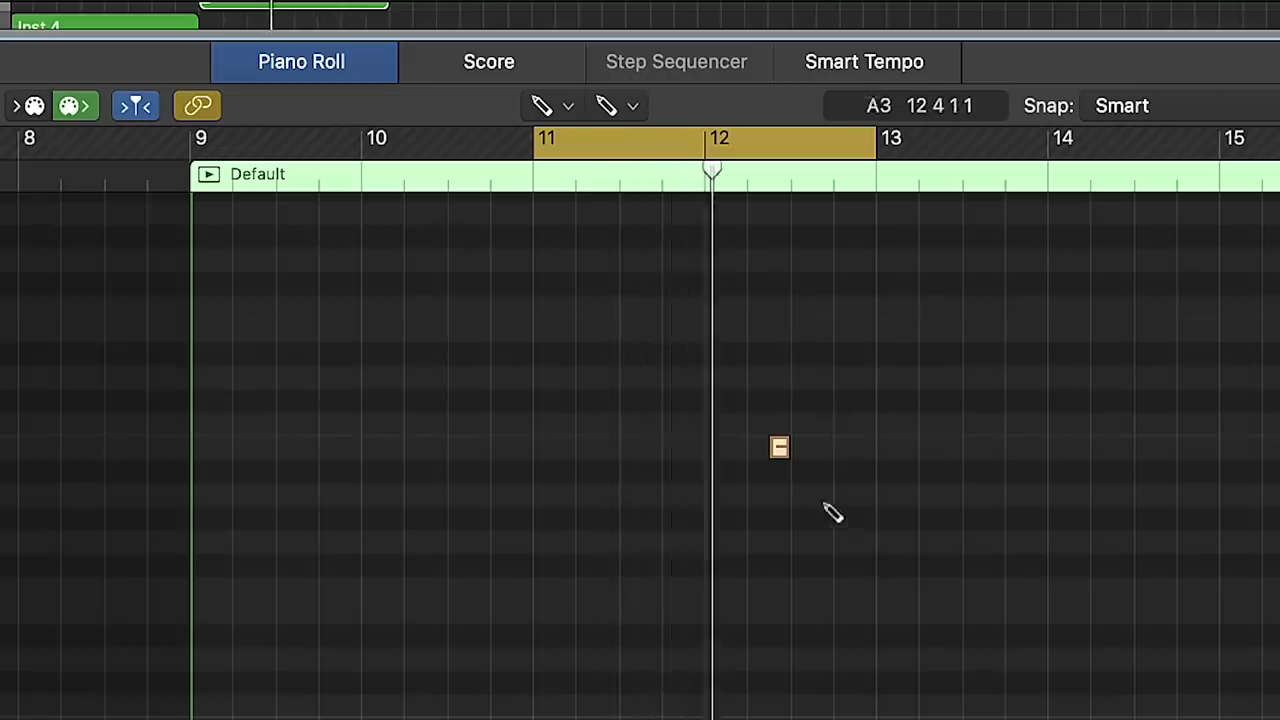
Step: Add a short D#4 note at beat 3 of bar 12 and try out an F4 note at 12 3 4 1
{"action": "left_click", "coordinate": [800, 403]}
{"action": "left_click_drag", "start_coordinate": [806, 408], "coordinate": [806, 362]}
{"action": "left_click", "coordinate": [834, 305]}
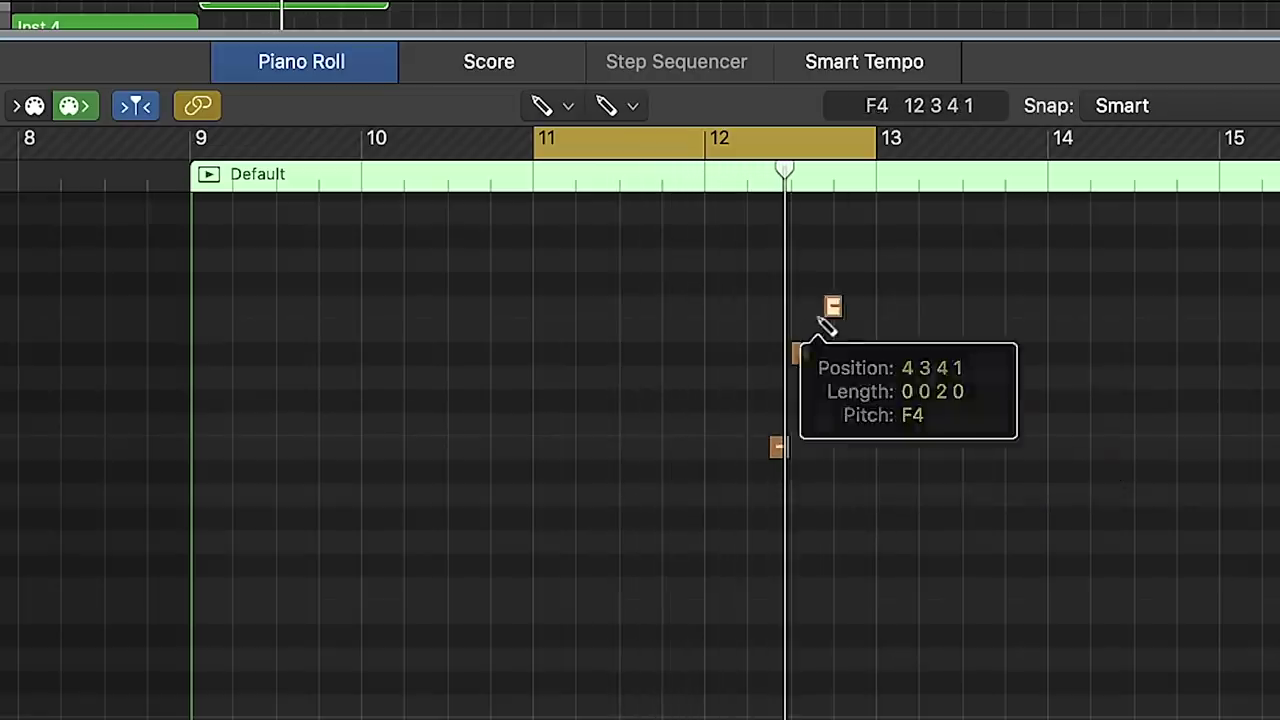
{"action": "left_click_drag", "start_coordinate": [834, 305], "coordinate": [832, 470]}
{"action": "key", "text": "alt+shift+Up"}
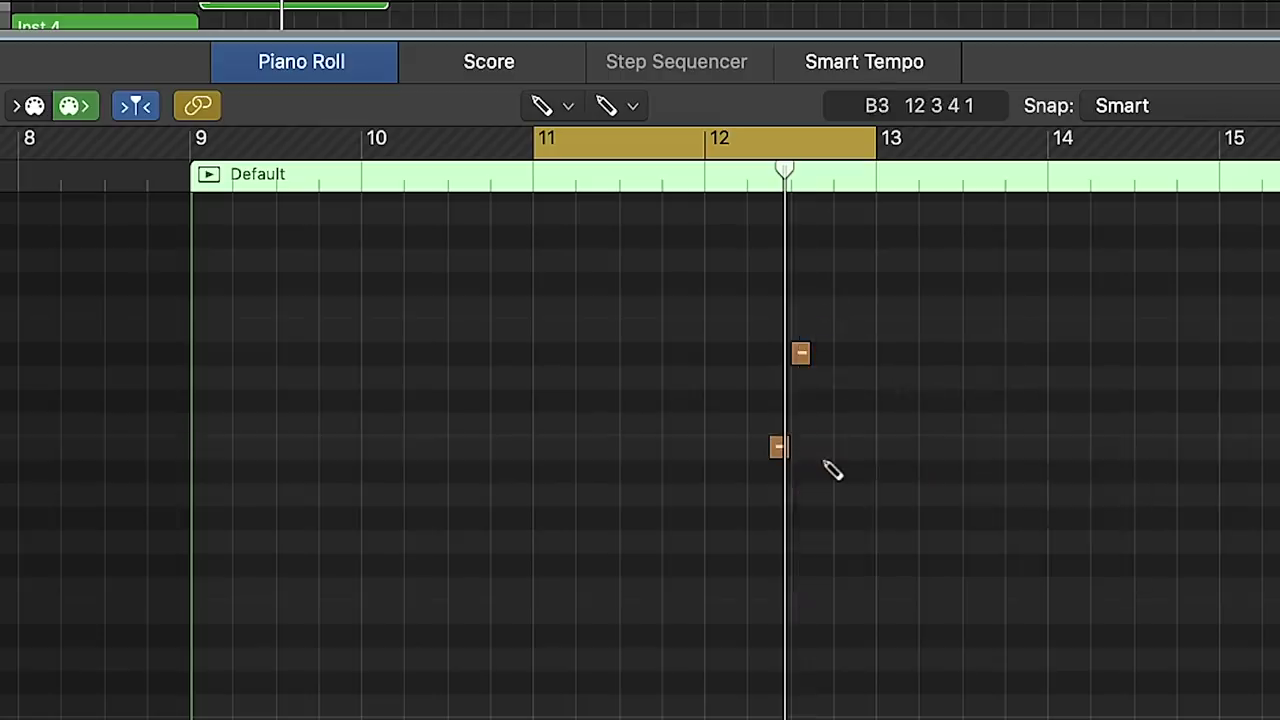
Step: Copy the C#2 note as one-beat notes to beats 3 and 4 of bar 14, and the G#2 note to beat 3 of bar 15
{"action": "scroll", "coordinate": [814, 440], "scroll_direction": "up", "scroll_amount": 3}
{"action": "scroll", "coordinate": [808, 436], "scroll_direction": "down", "scroll_amount": 1}
{"action": "scroll", "coordinate": [910, 485], "scroll_direction": "up", "scroll_amount": 1}
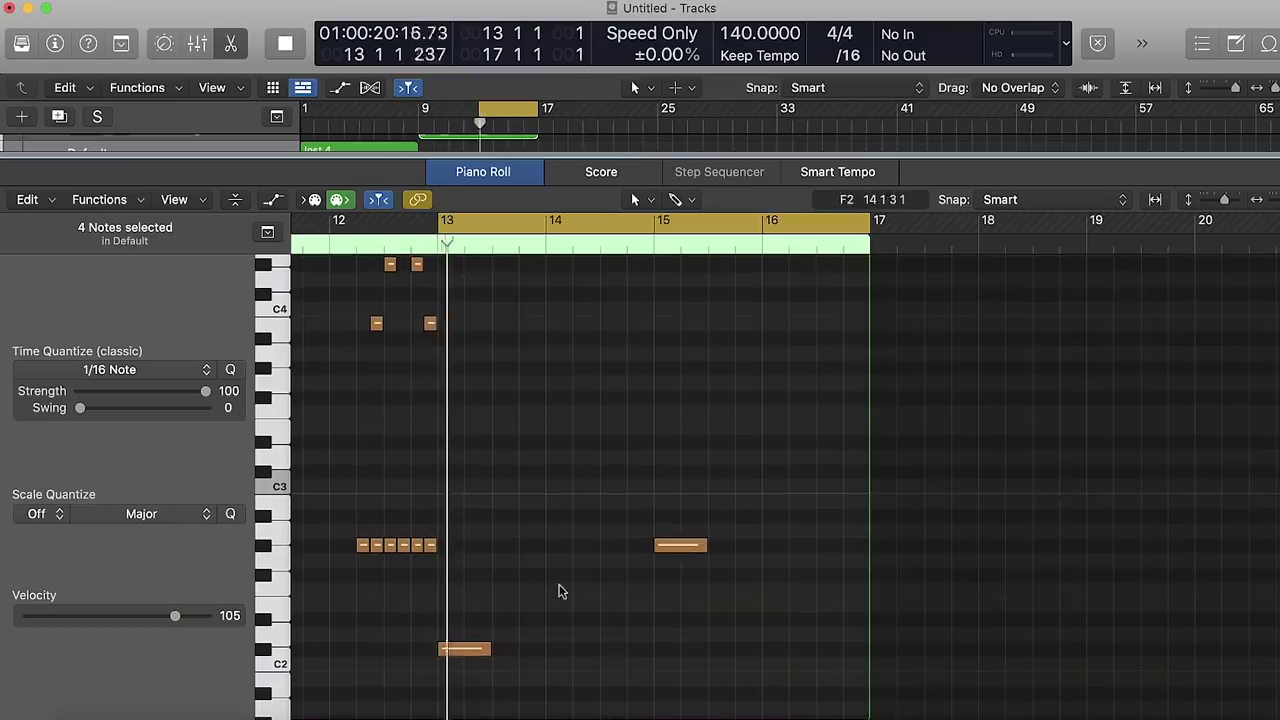
{"action": "left_click_drag", "start_coordinate": [455, 651], "coordinate": [637, 652]}
{"action": "key", "text": "space"}
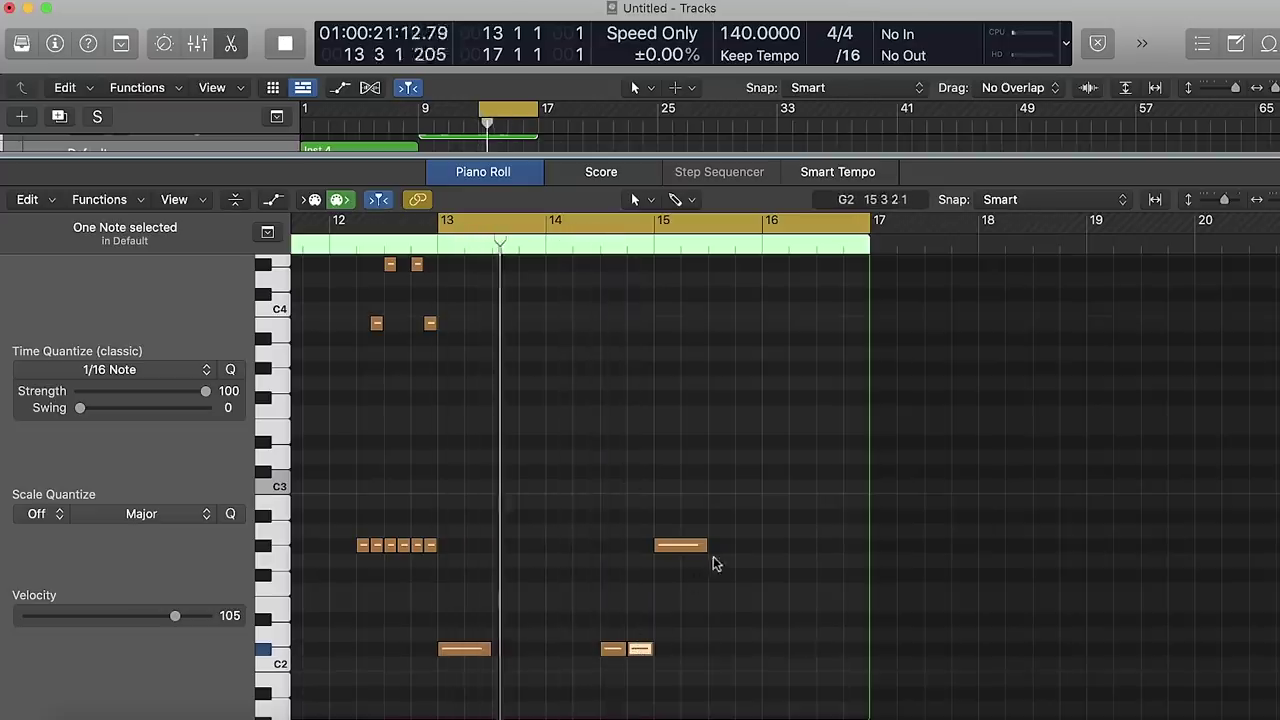
{"action": "left_click_drag", "start_coordinate": [688, 546], "coordinate": [732, 553]}
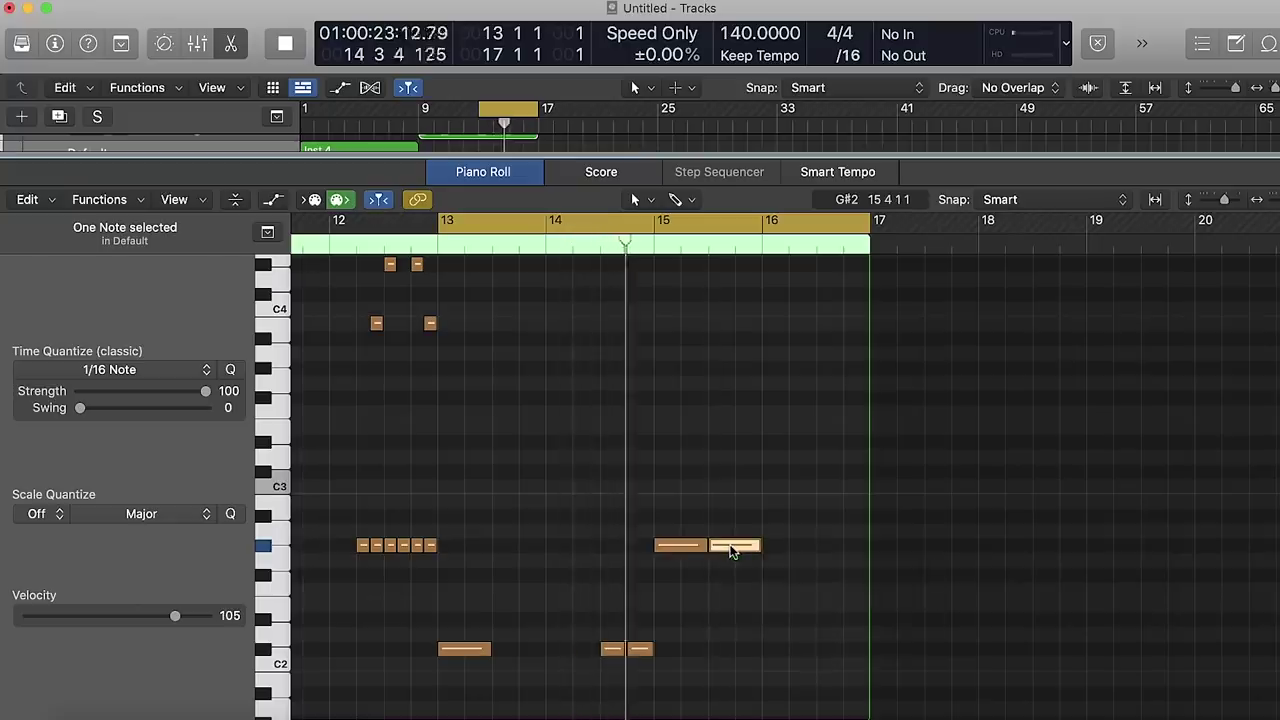
{"action": "left_click_drag", "start_coordinate": [703, 552], "coordinate": [686, 547]}
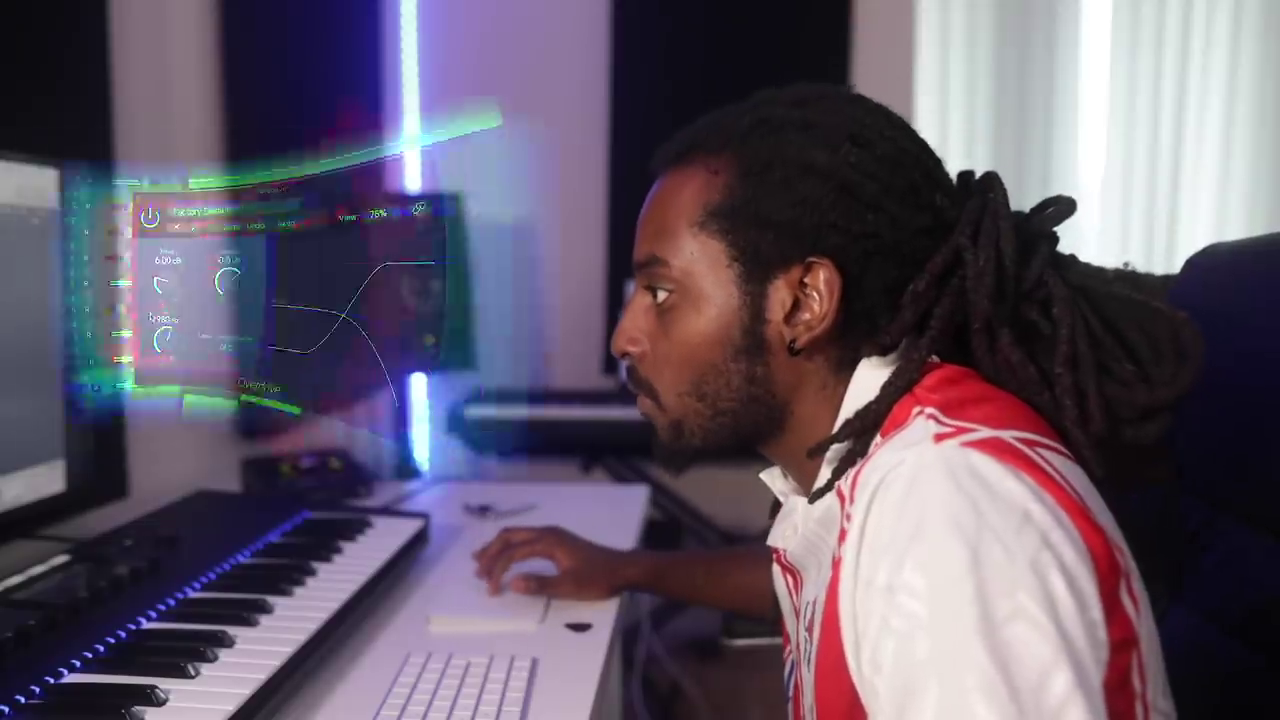
Step: Set the Default track's Overdrive to a Drive of 19.25 dB and a Tone of 10000 Hz
{"action": "left_click_drag", "start_coordinate": [151, 316], "coordinate": [172, 346]}
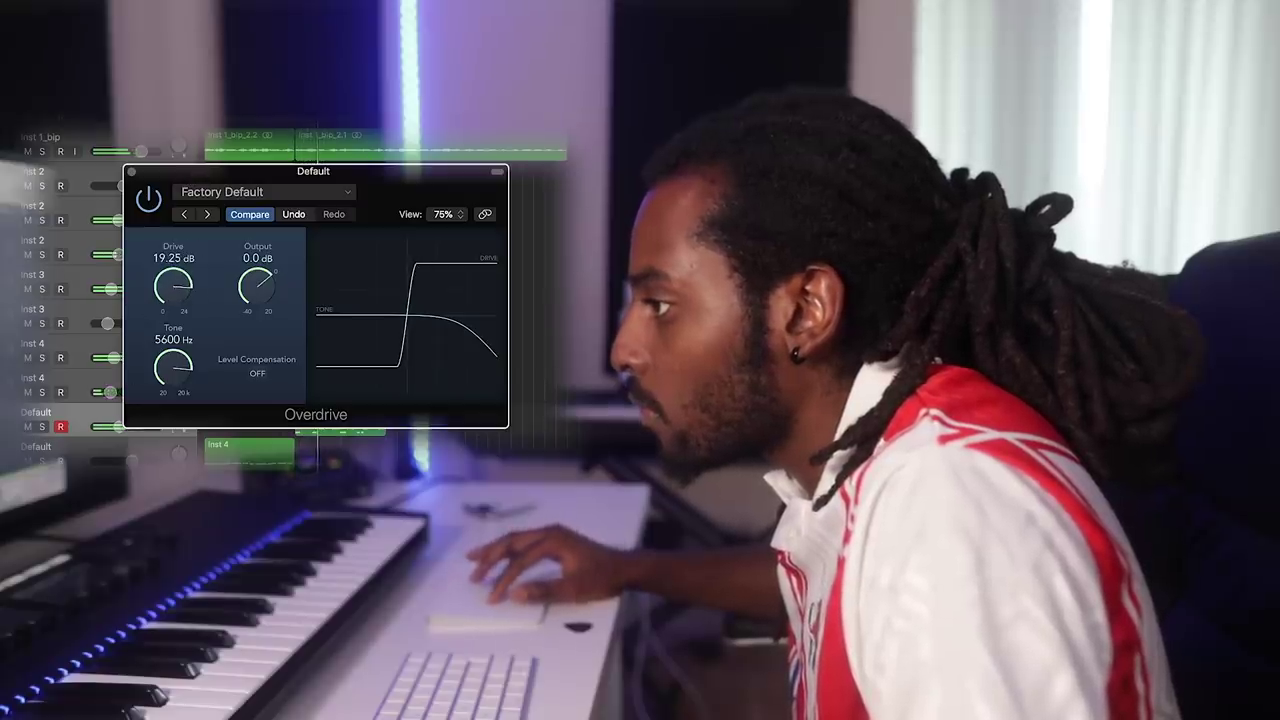
{"action": "left_click_drag", "start_coordinate": [160, 378], "coordinate": [160, 368]}
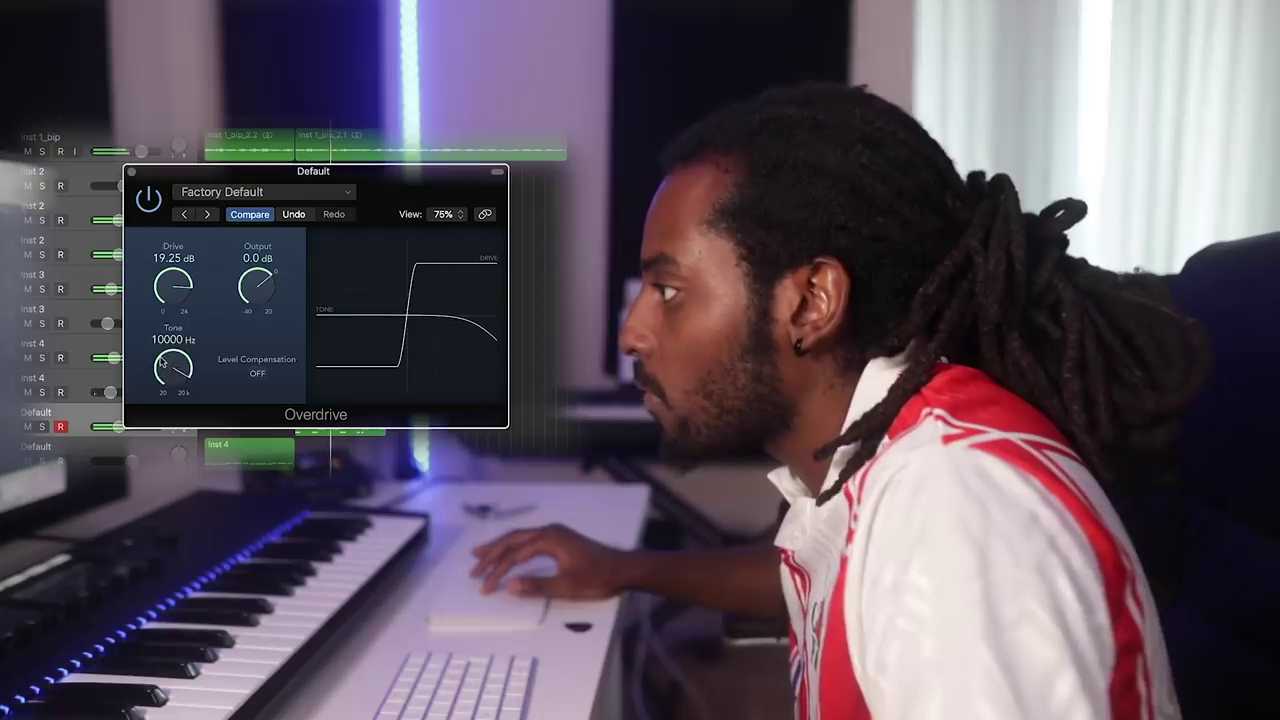